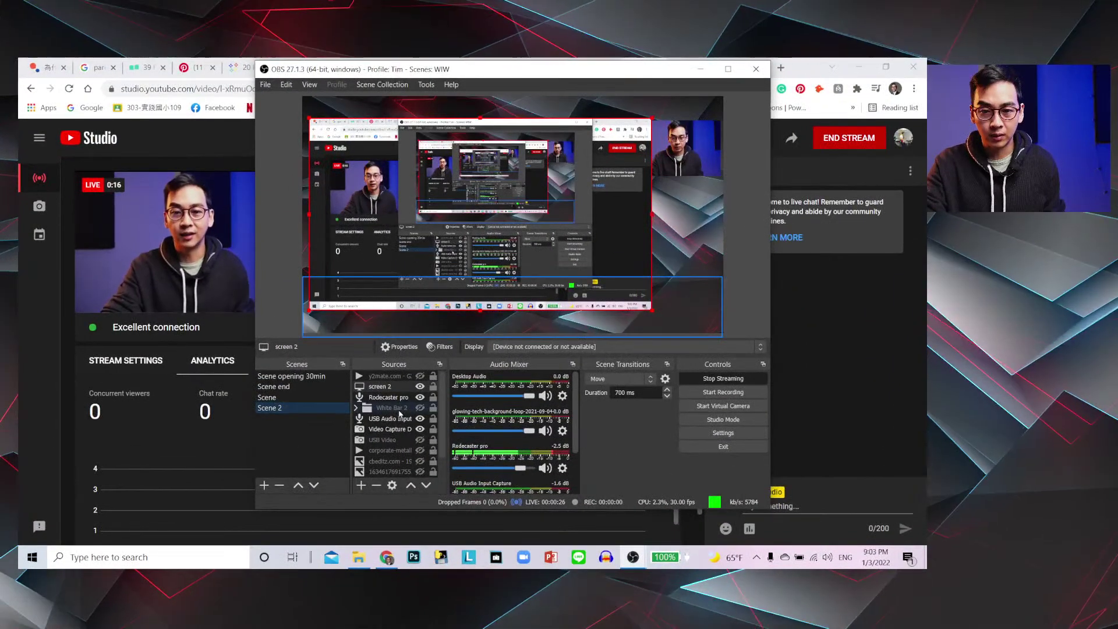
Step: Select the Rodecaster pro mic source in the Sources dock
{"action": "left_click", "coordinate": [400, 401]}
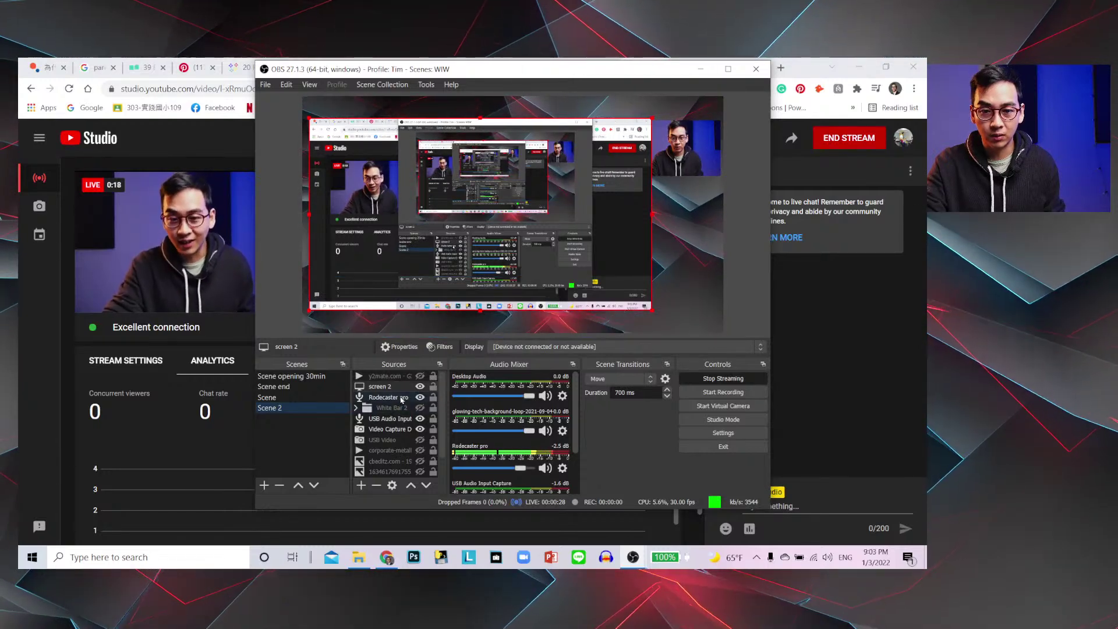
Step: Open Rodecaster pro's Filters and disable the existing VST 2.x Plug-in filter
{"action": "right_click", "coordinate": [401, 400]}
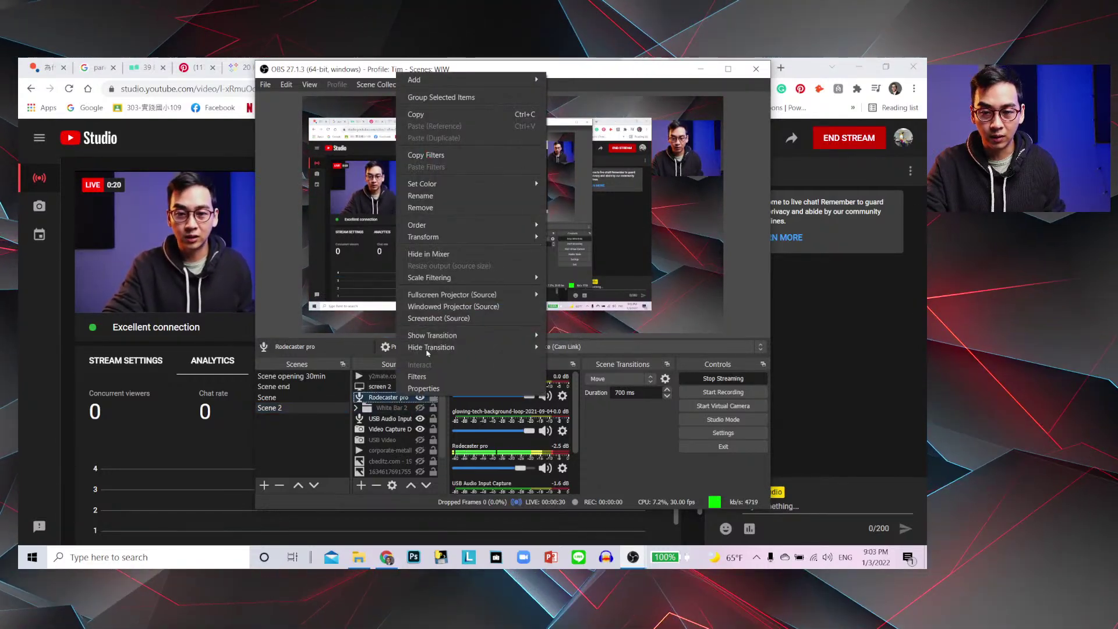
{"action": "mouse_move", "coordinate": [450, 282]}
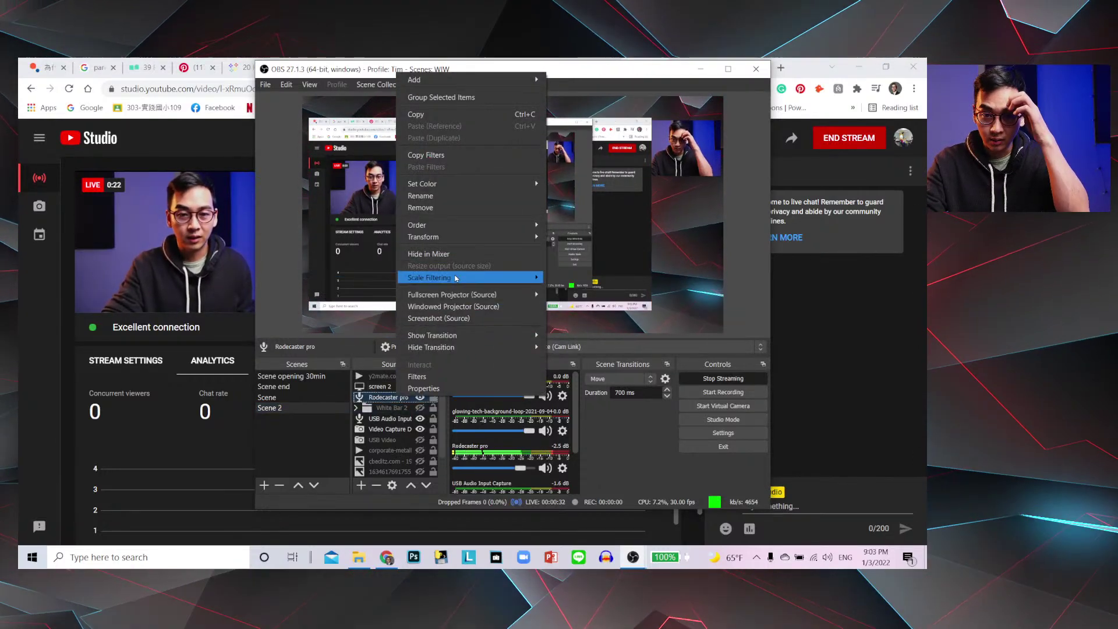
{"action": "left_click", "coordinate": [418, 377]}
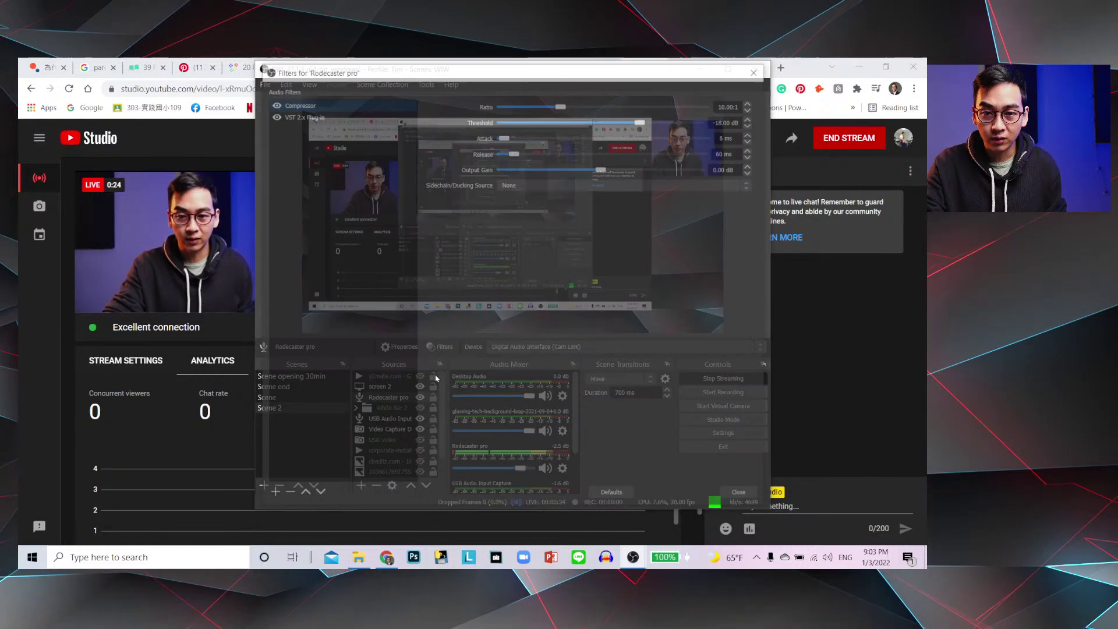
{"action": "left_click", "coordinate": [273, 115]}
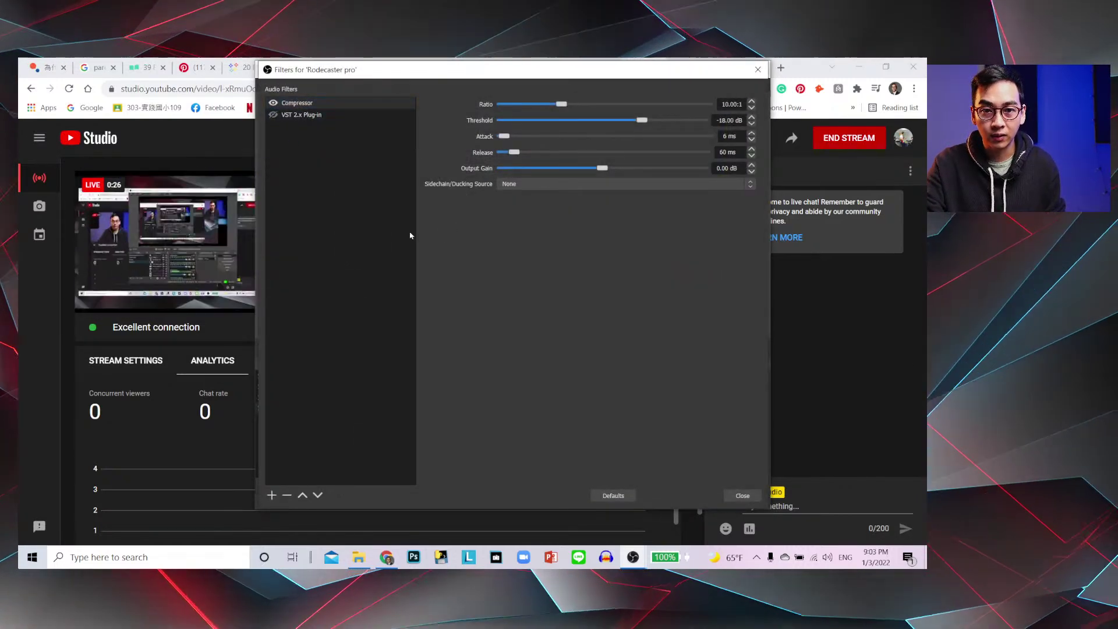
Step: Close the filters window, switch the output to Scene 2, then back to the full-screen scene
{"action": "left_click", "coordinate": [745, 497]}
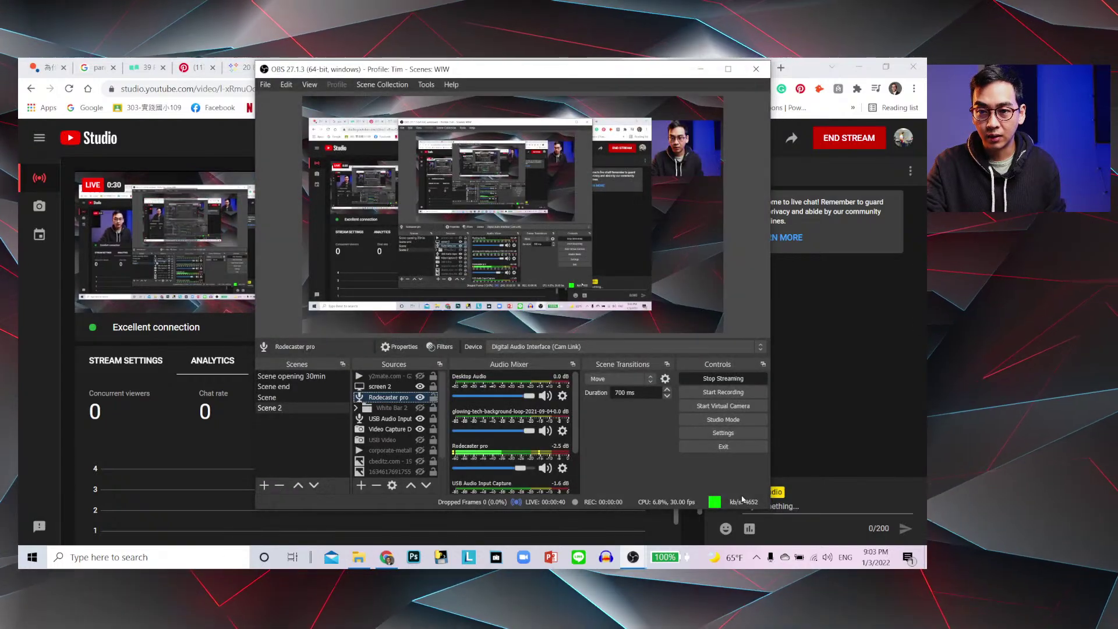
{"action": "left_click", "coordinate": [274, 408]}
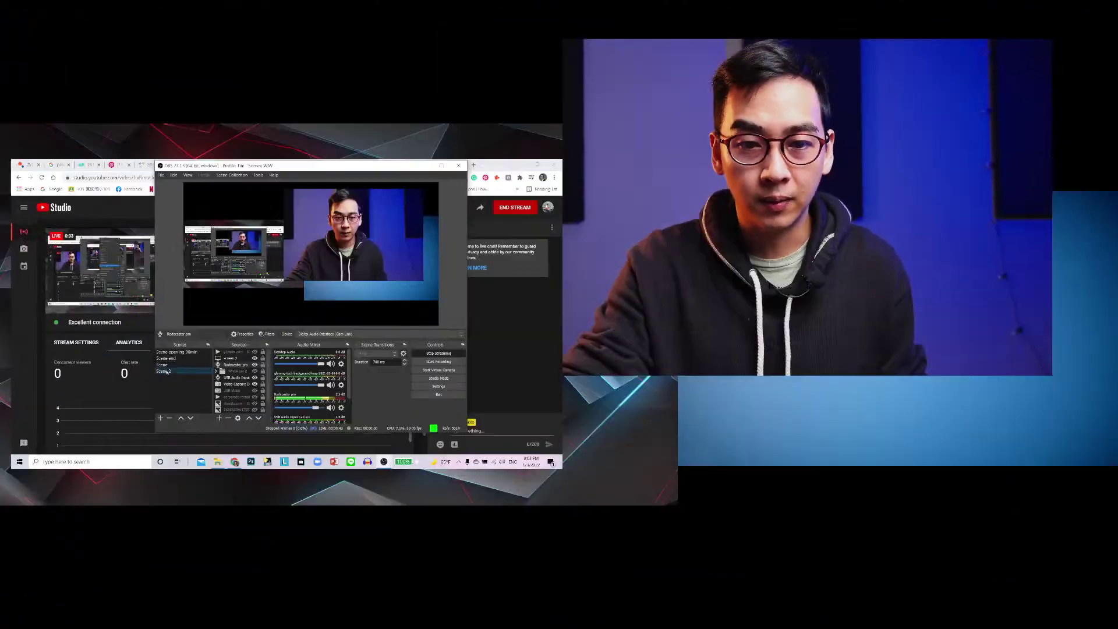
{"action": "left_click", "coordinate": [163, 365]}
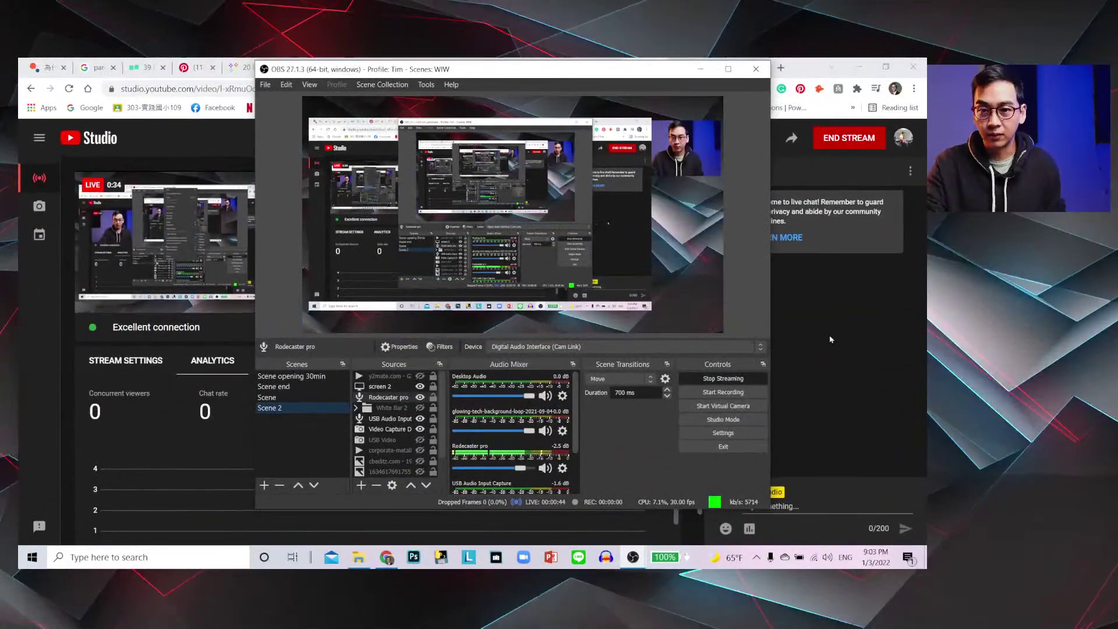
Step: Search Google for 'tal reverb 4' in a new Chrome tab
{"action": "left_click", "coordinate": [755, 72]}
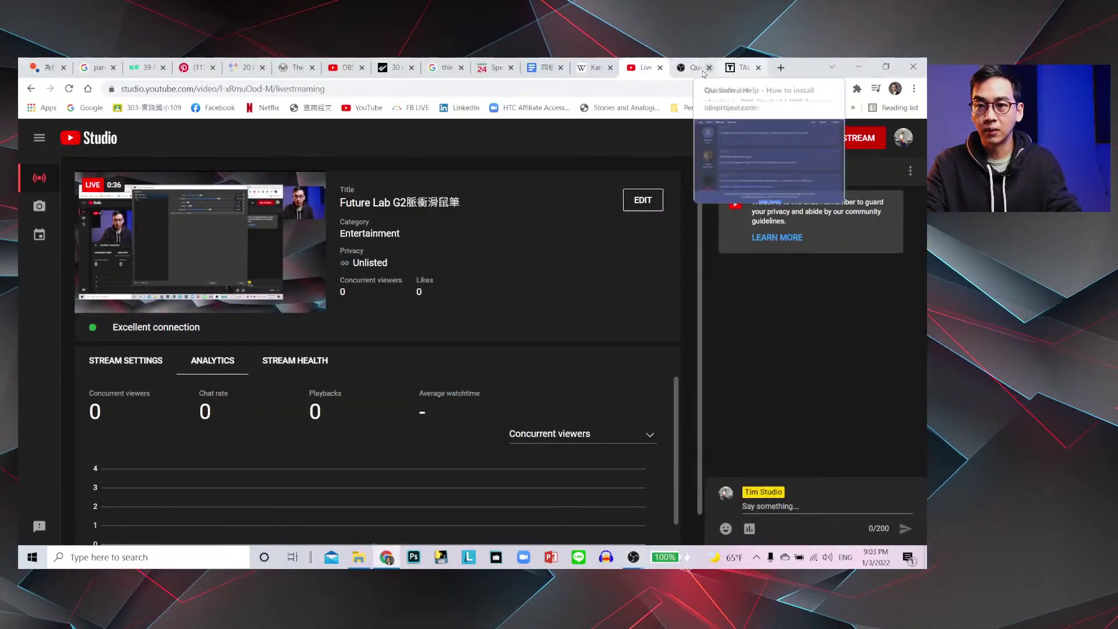
{"action": "left_click", "coordinate": [779, 70]}
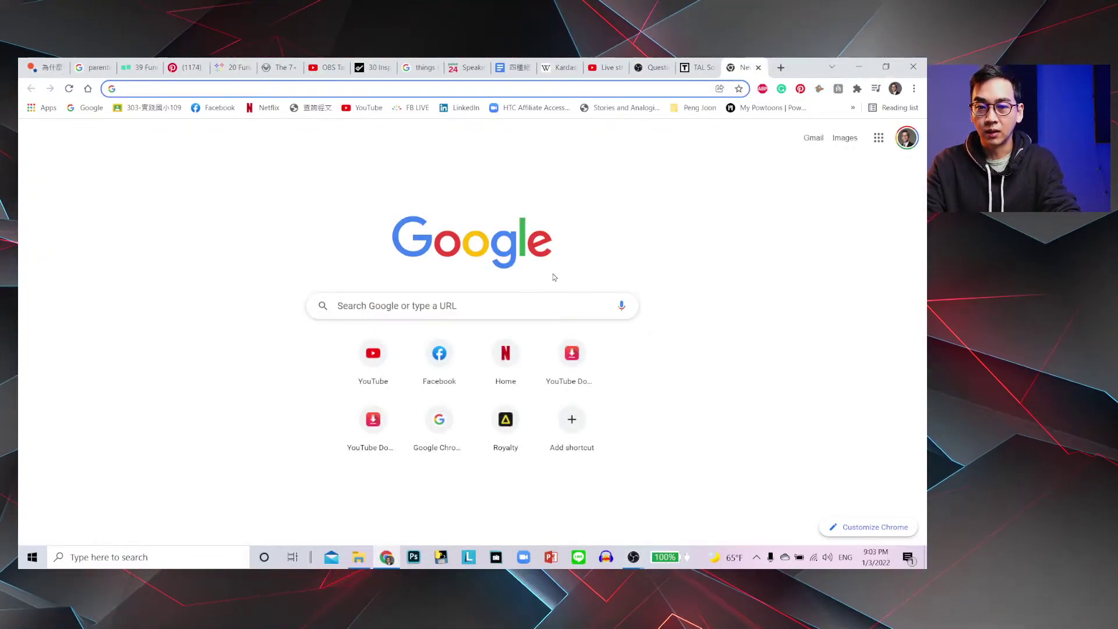
{"action": "left_click", "coordinate": [496, 304]}
{"action": "type", "text": "t"}
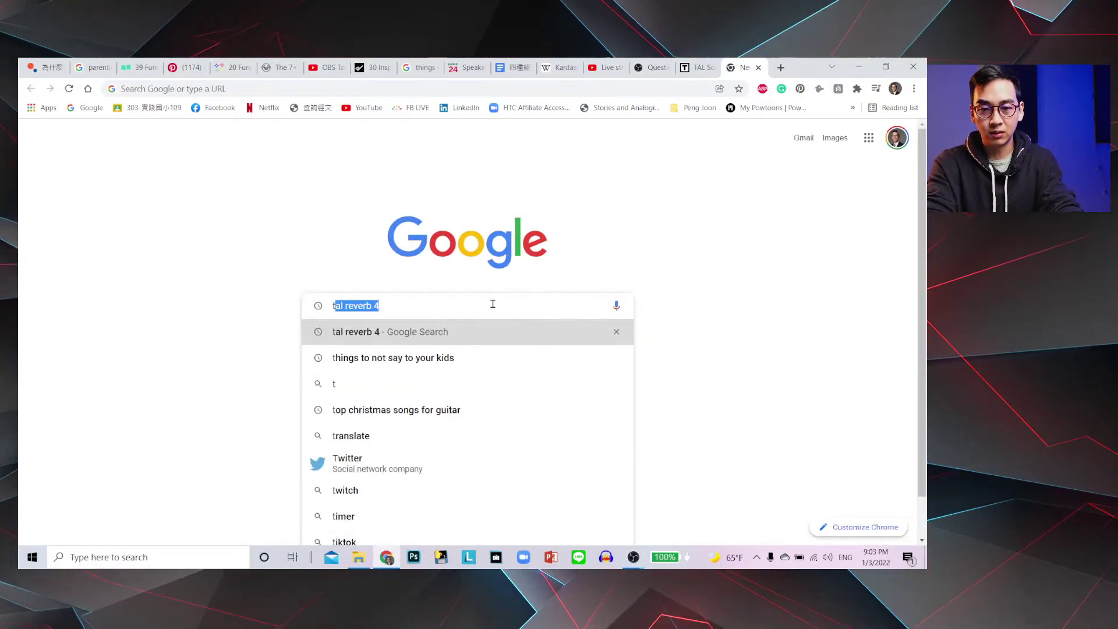
{"action": "type", "text": "al r"}
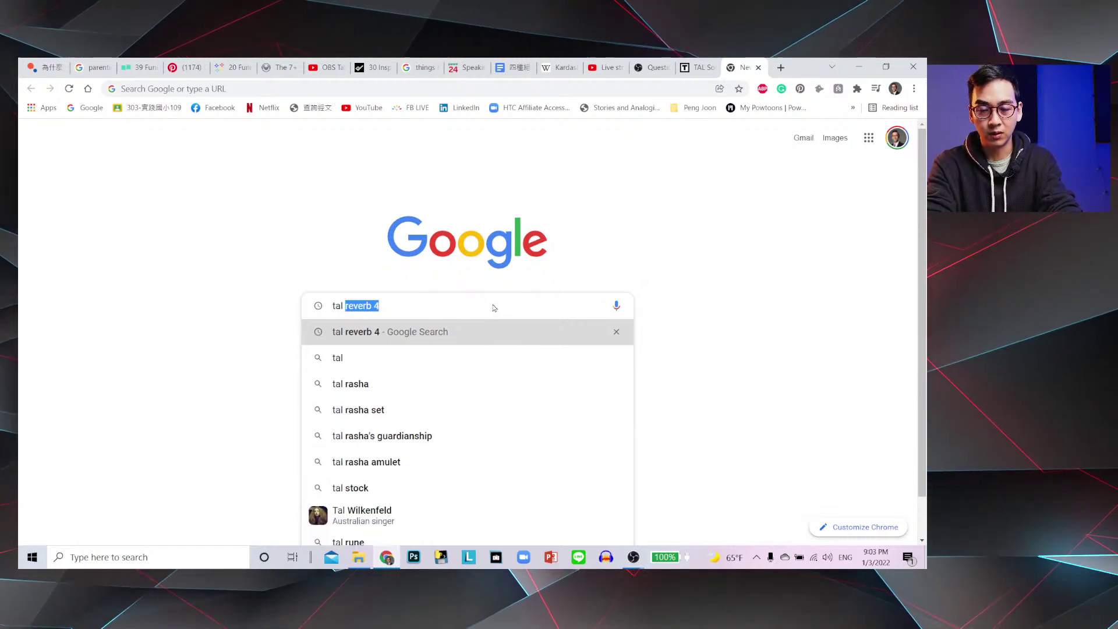
{"action": "type", "text": "ev"}
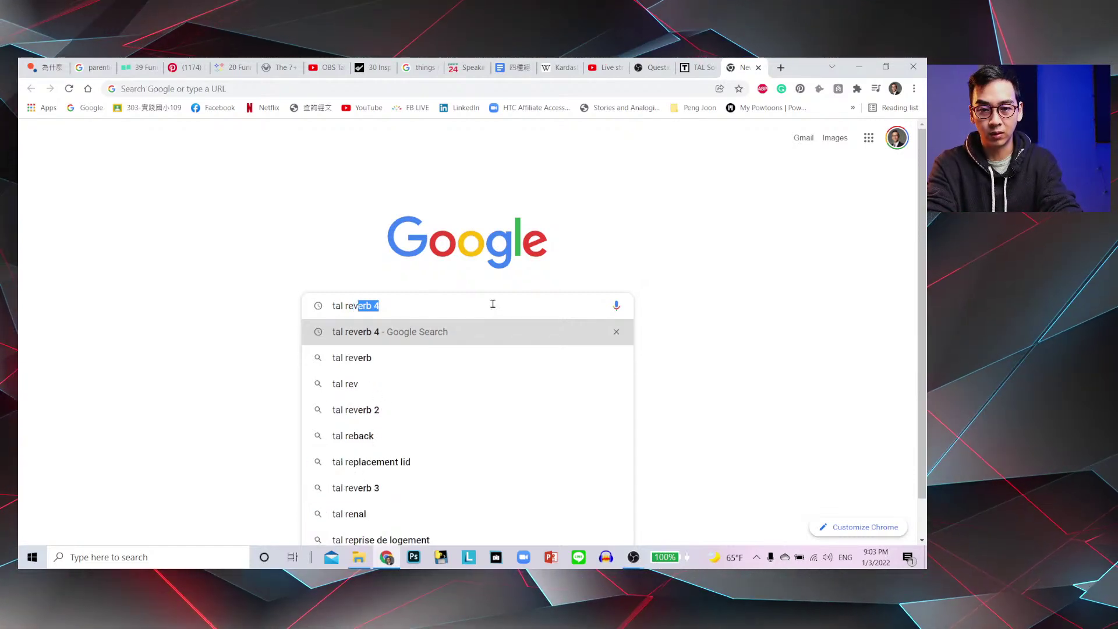
{"action": "type", "text": "erb "}
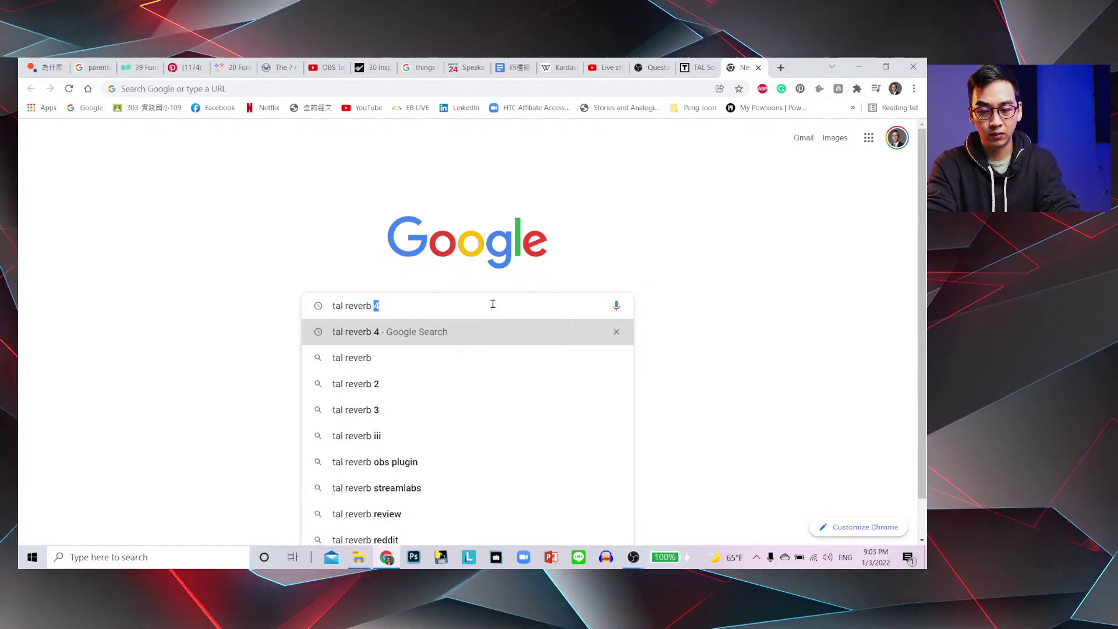
{"action": "type", "text": "4"}
{"action": "key", "text": "Return"}
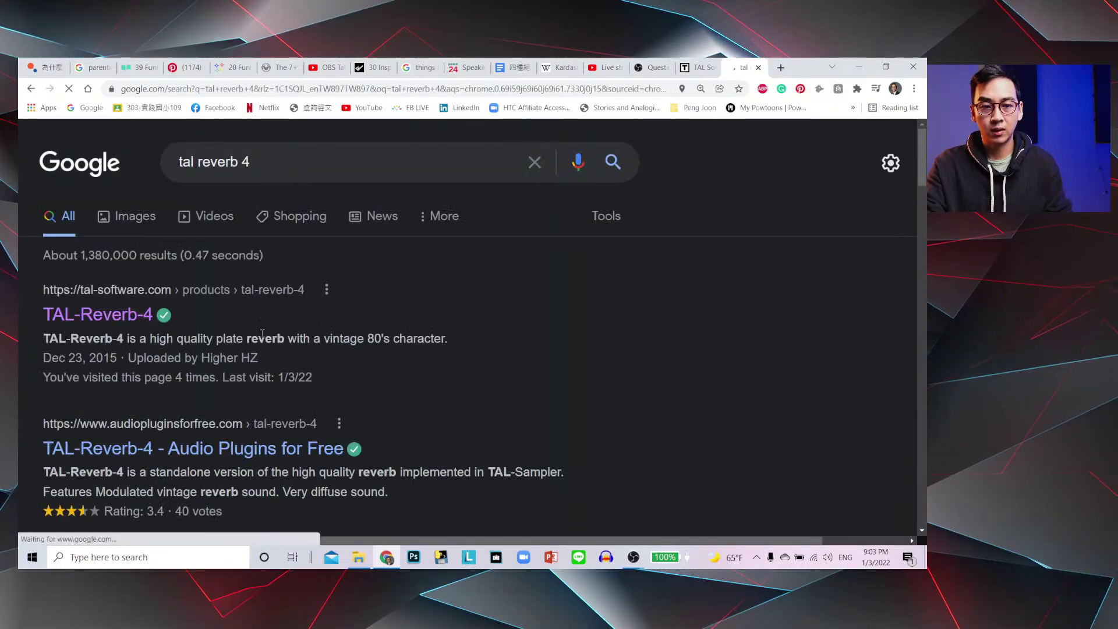
Step: Open the TAL-Reverb-4 product page on tal-software.com, then minimize Chrome
{"action": "left_click", "coordinate": [132, 316]}
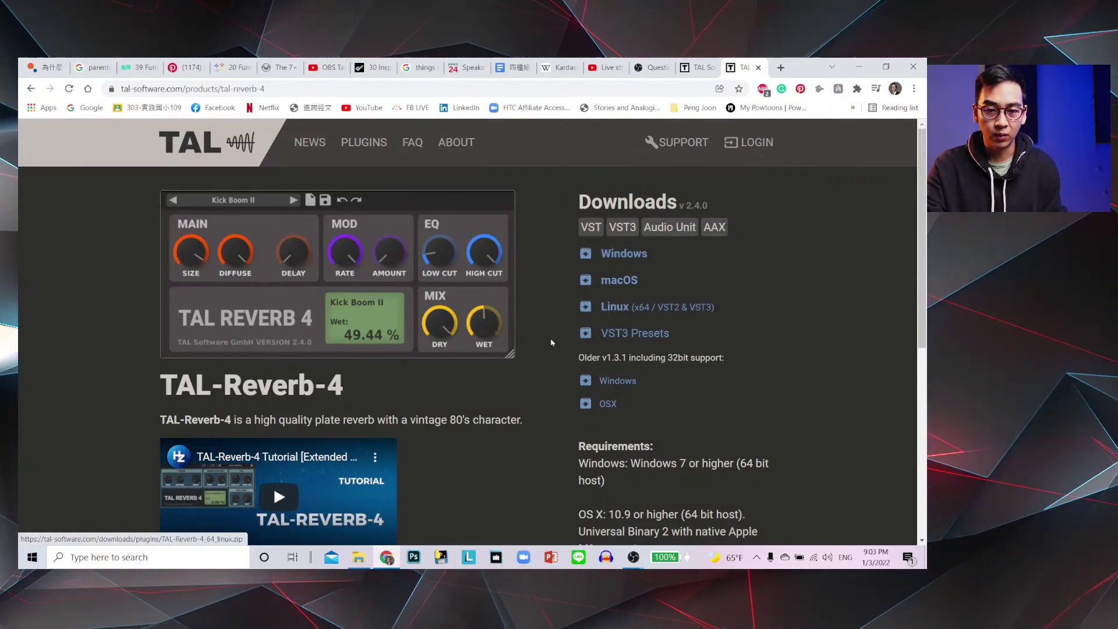
{"action": "left_click", "coordinate": [857, 69]}
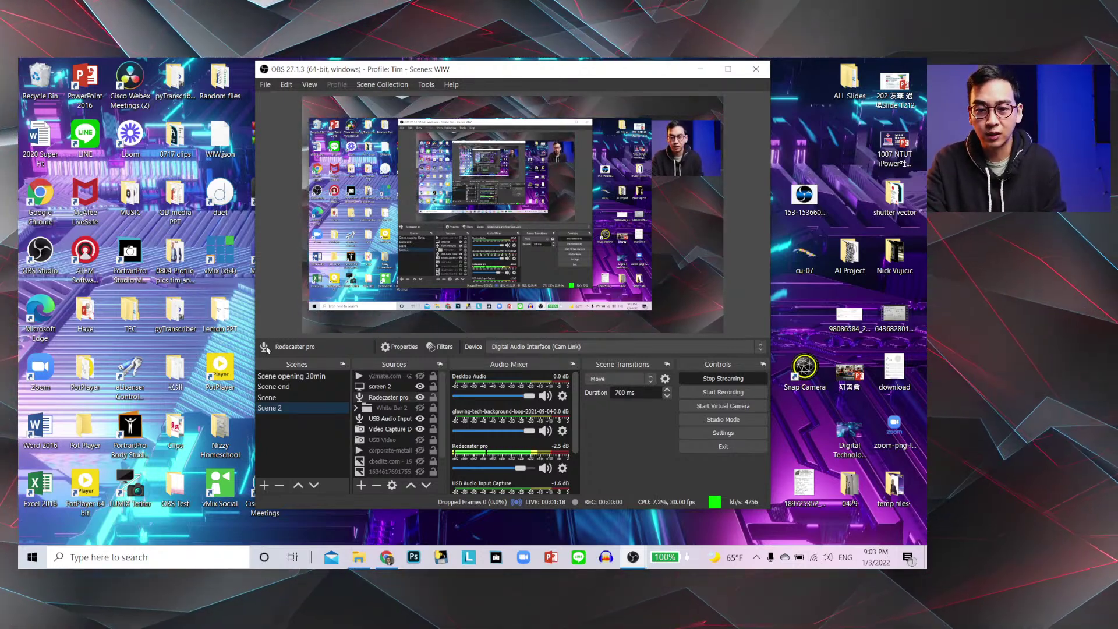
Step: Open the install_tal-reverb-4 zip from Downloads in WinRAR and select installer_vst3_64.msi
{"action": "double_click", "coordinate": [219, 316]}
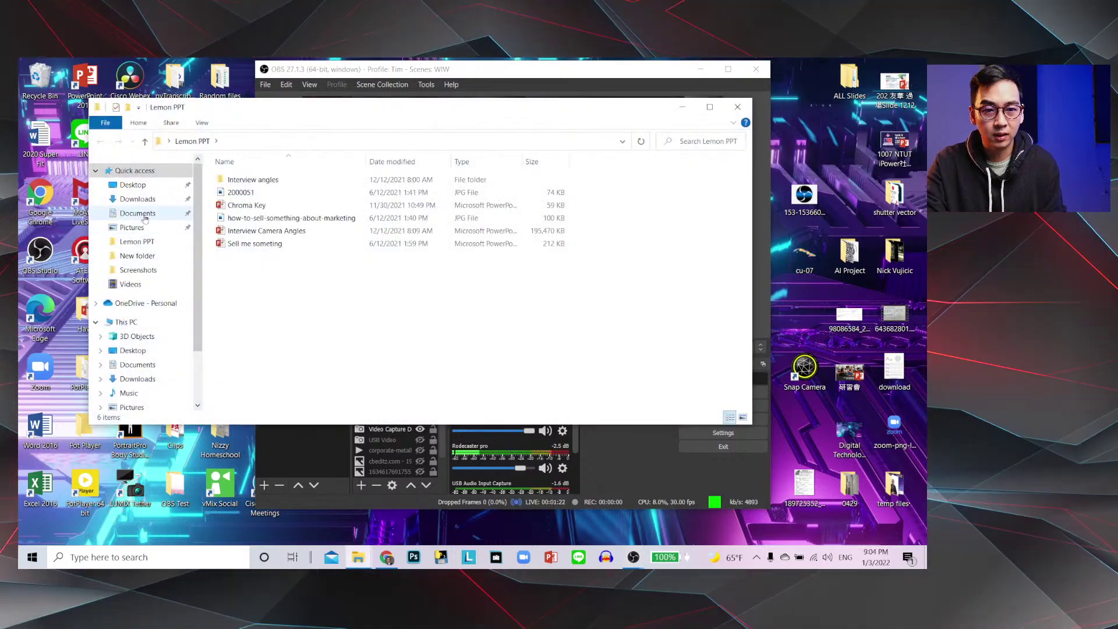
{"action": "left_click", "coordinate": [142, 201]}
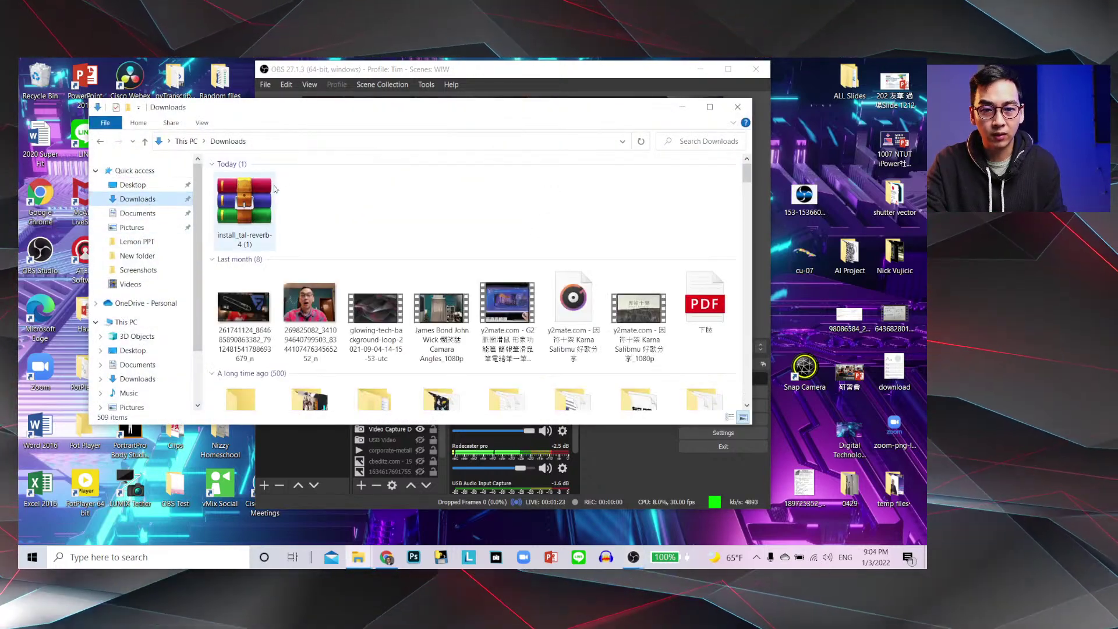
{"action": "double_click", "coordinate": [245, 203]}
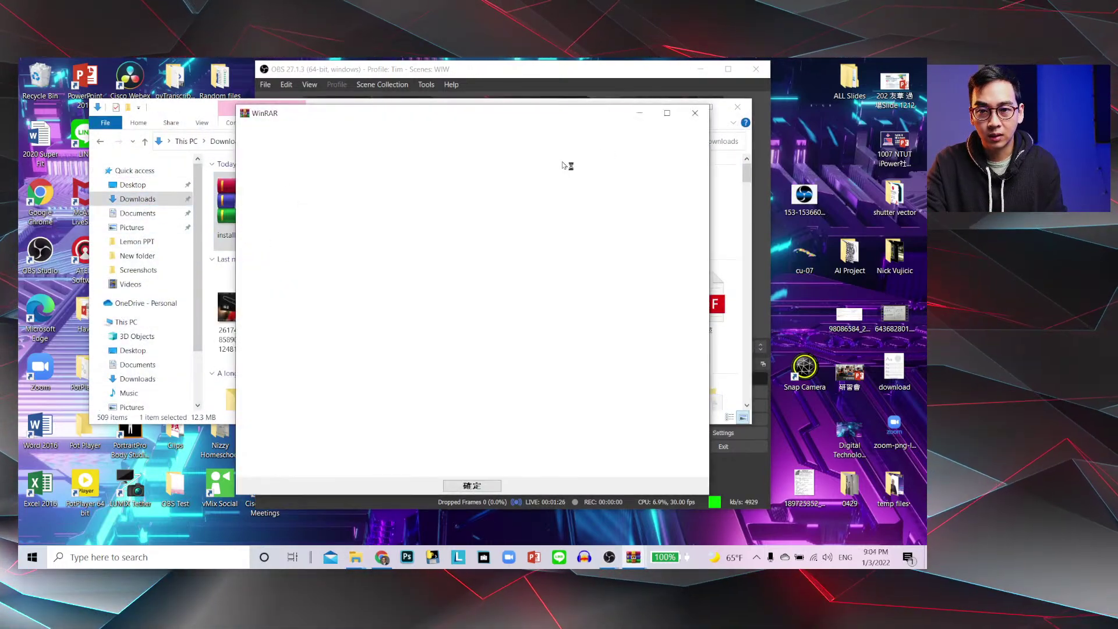
{"action": "left_click", "coordinate": [472, 486]}
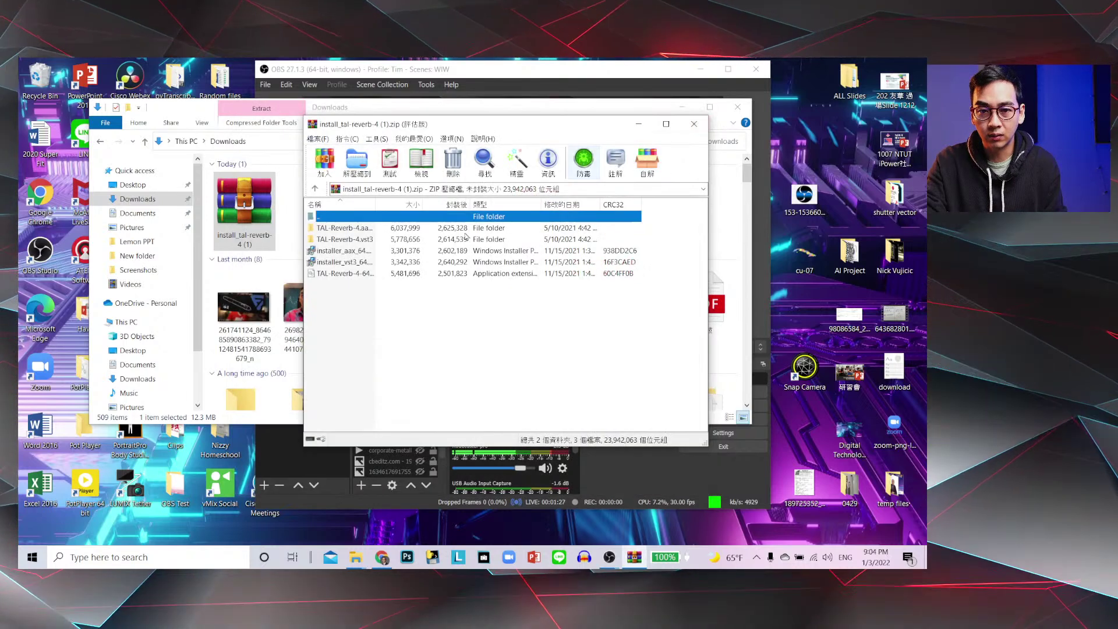
{"action": "left_click", "coordinate": [336, 253]}
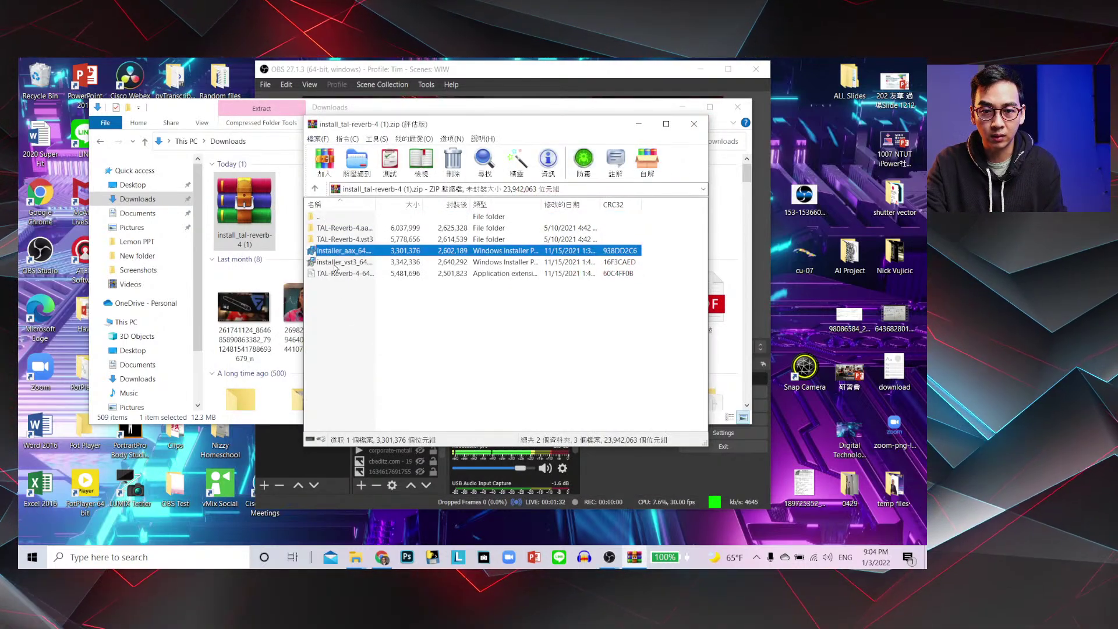
{"action": "left_click", "coordinate": [337, 262]}
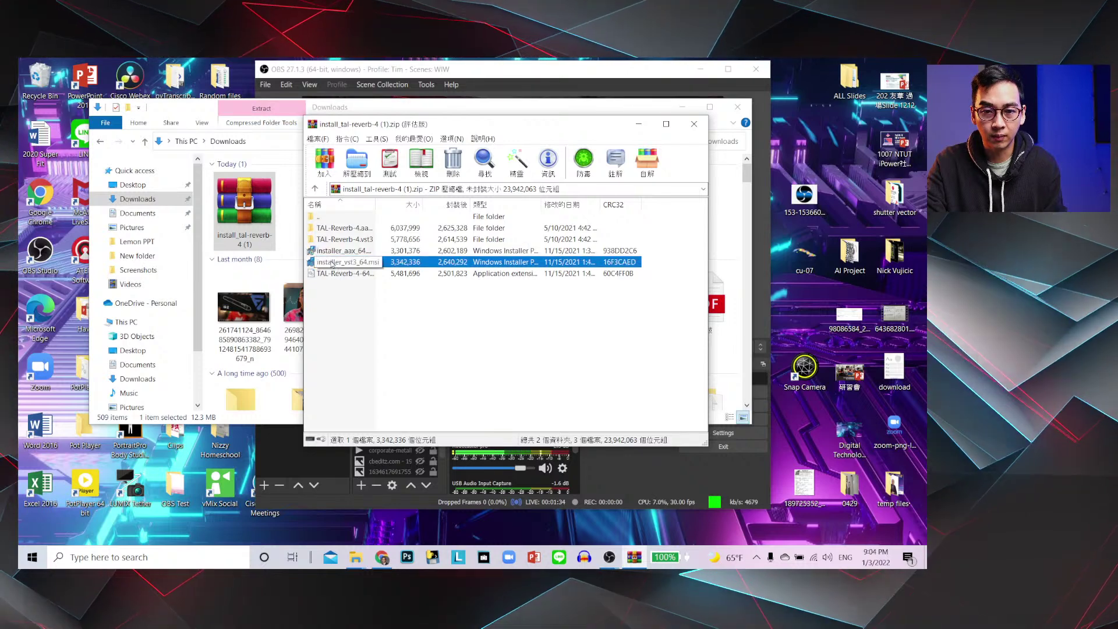
Step: Install TAL-Reverb-4 VST3 64-bit with the default folder, then close WinRAR and minimize Explorer
{"action": "double_click", "coordinate": [332, 263]}
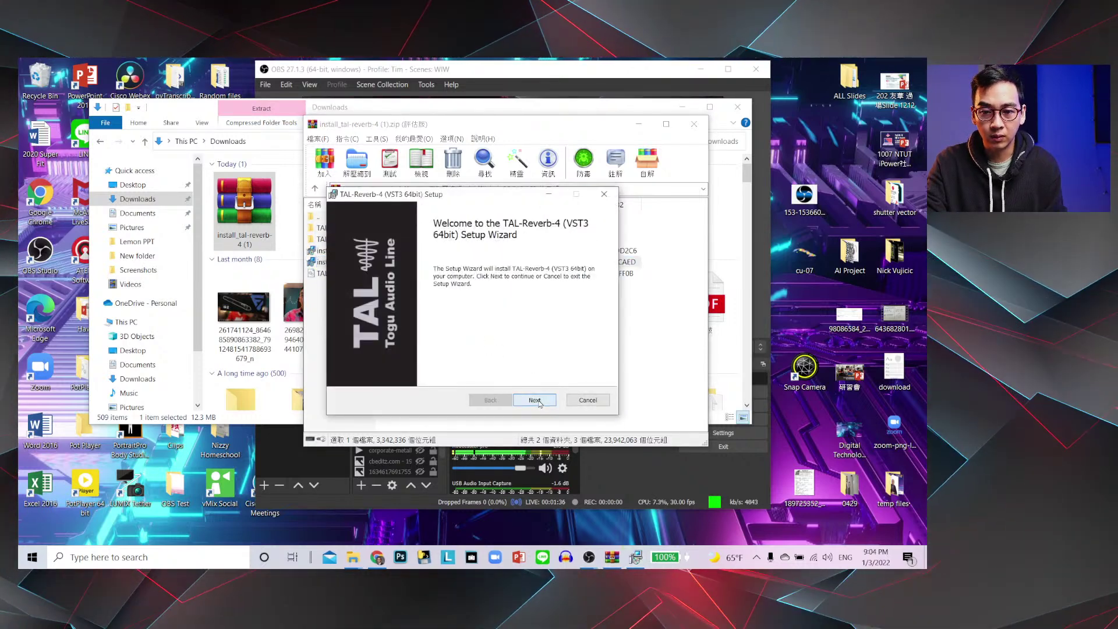
{"action": "left_click", "coordinate": [535, 400]}
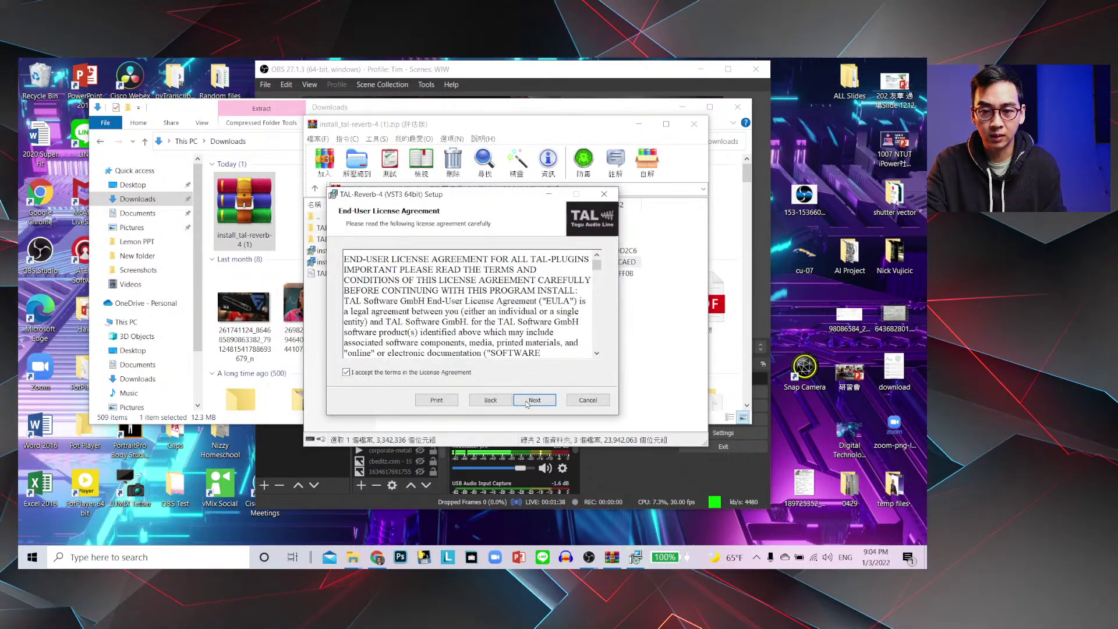
{"action": "left_click", "coordinate": [526, 402]}
{"action": "left_click", "coordinate": [533, 400]}
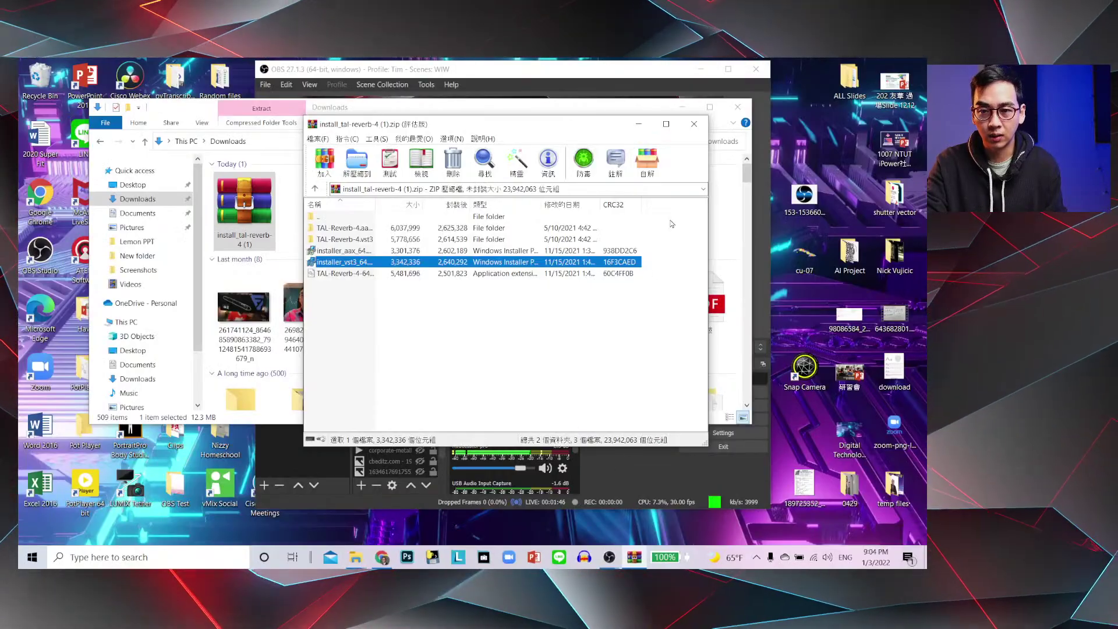
{"action": "left_click", "coordinate": [694, 125]}
{"action": "left_click", "coordinate": [684, 108]}
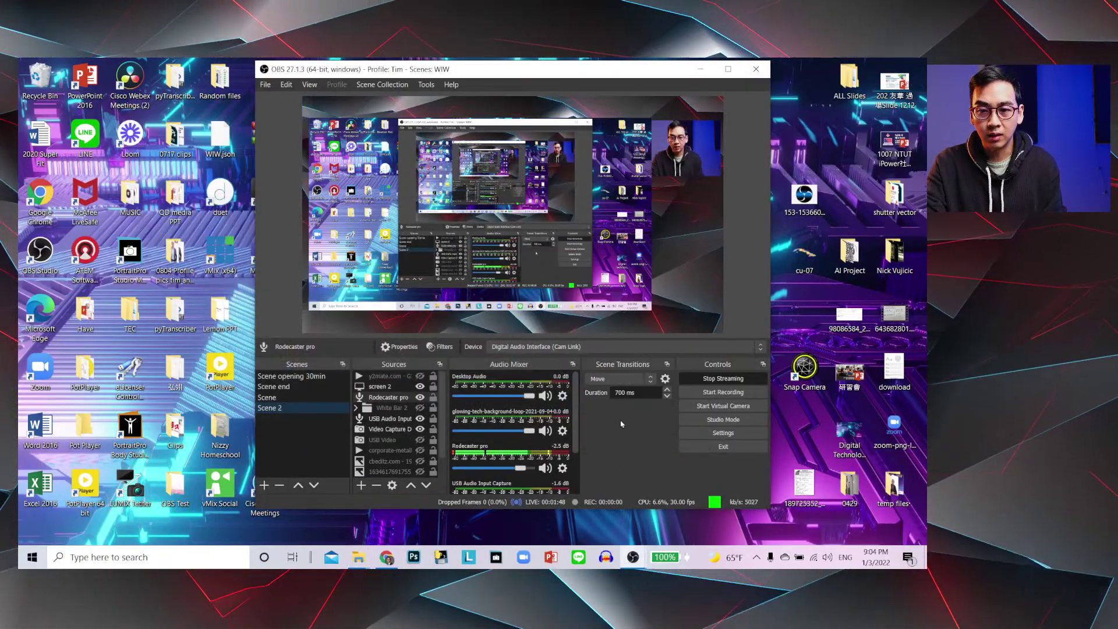
Step: Delete the VST 2.x Plug-in filter from Rodecaster pro's filters, confirming with Yes
{"action": "right_click", "coordinate": [399, 399]}
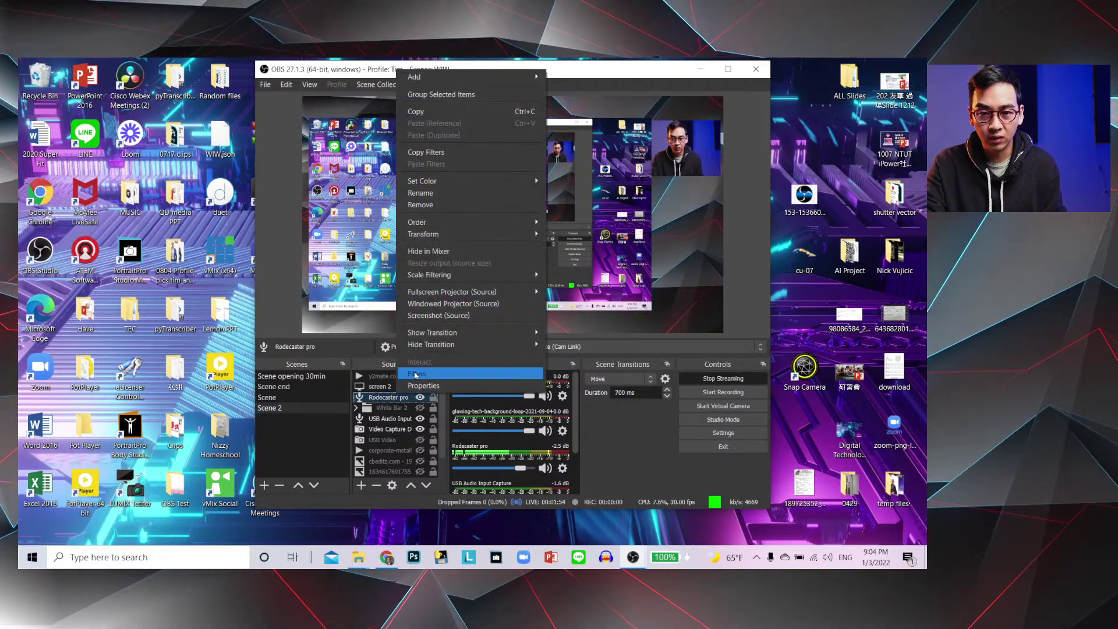
{"action": "left_click", "coordinate": [416, 375]}
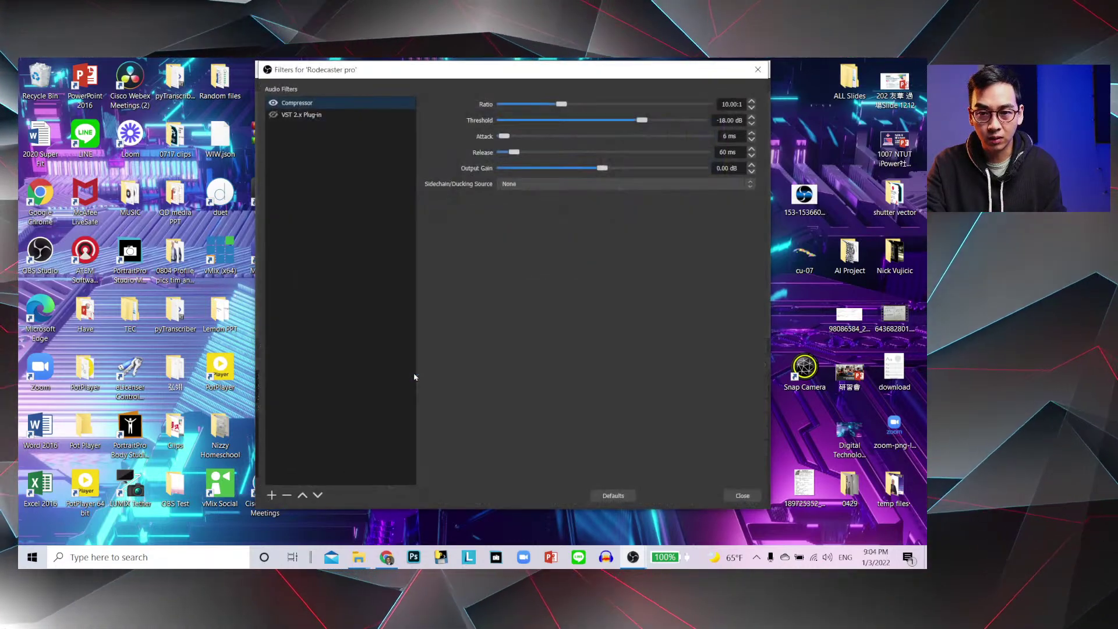
{"action": "left_click", "coordinate": [307, 116]}
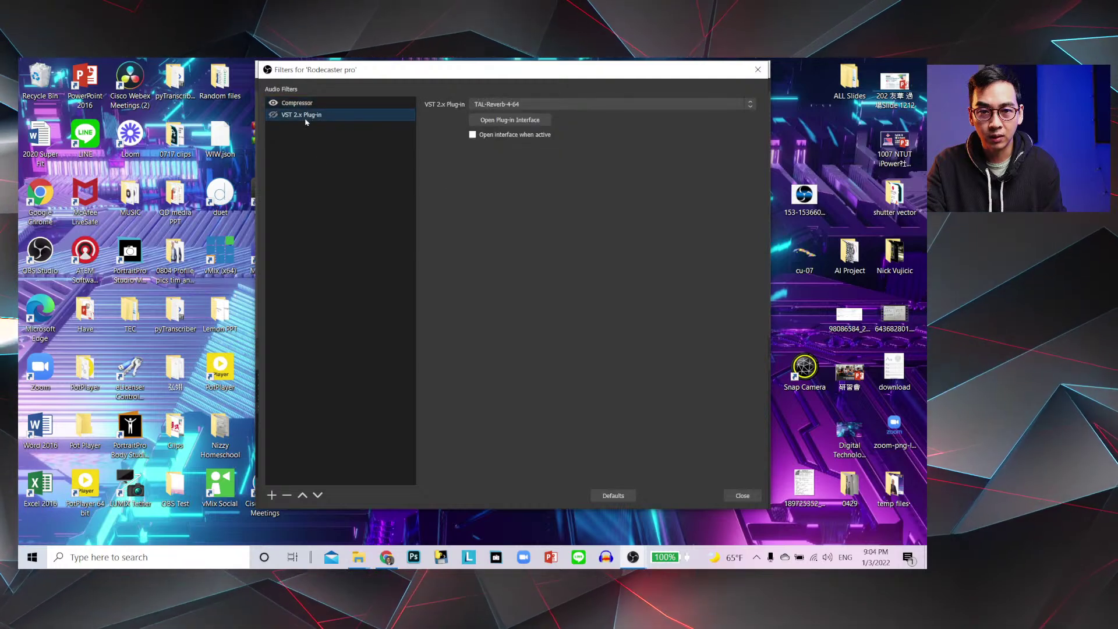
{"action": "left_click", "coordinate": [285, 495]}
{"action": "left_click", "coordinate": [554, 309]}
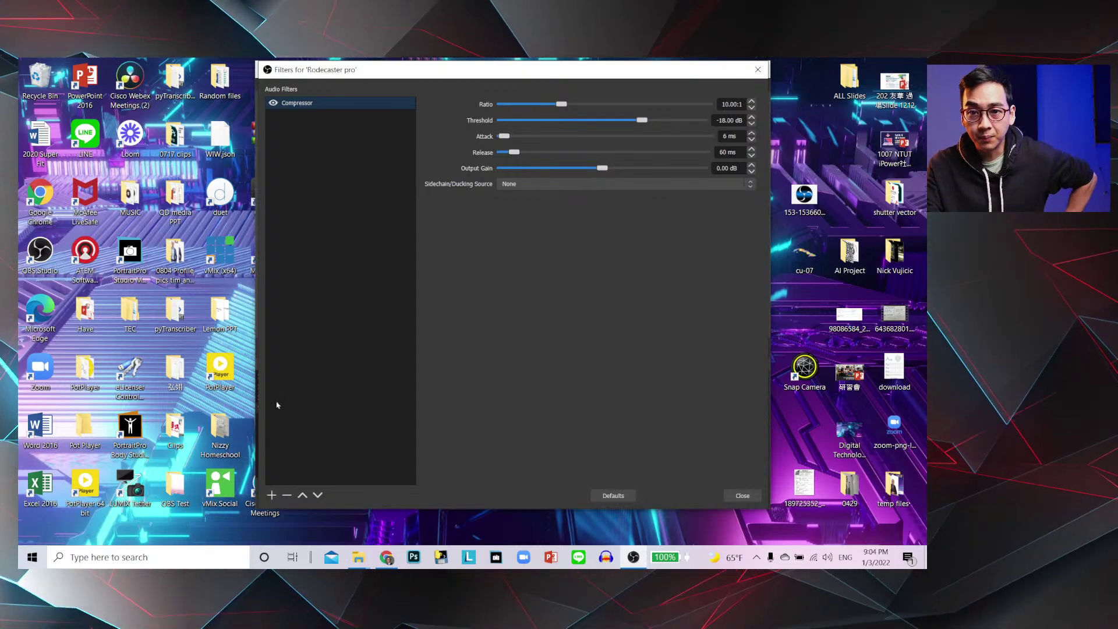
Step: Add a VST 2.x Plug-in filter with the default name and select TAL-Reverb-4-64
{"action": "left_click", "coordinate": [271, 496]}
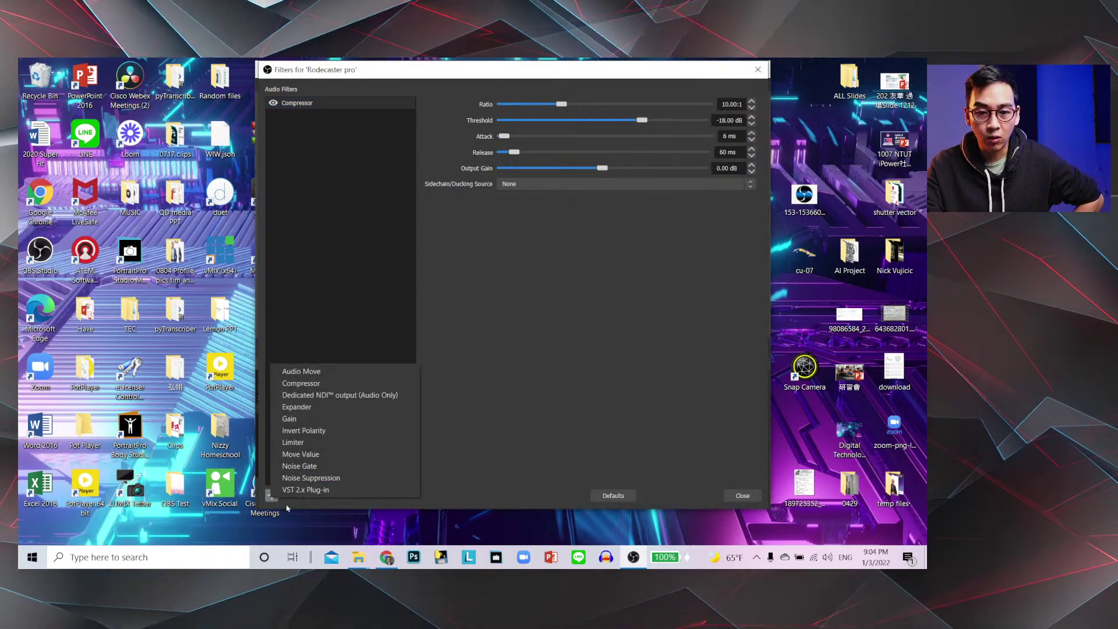
{"action": "left_click", "coordinate": [319, 490]}
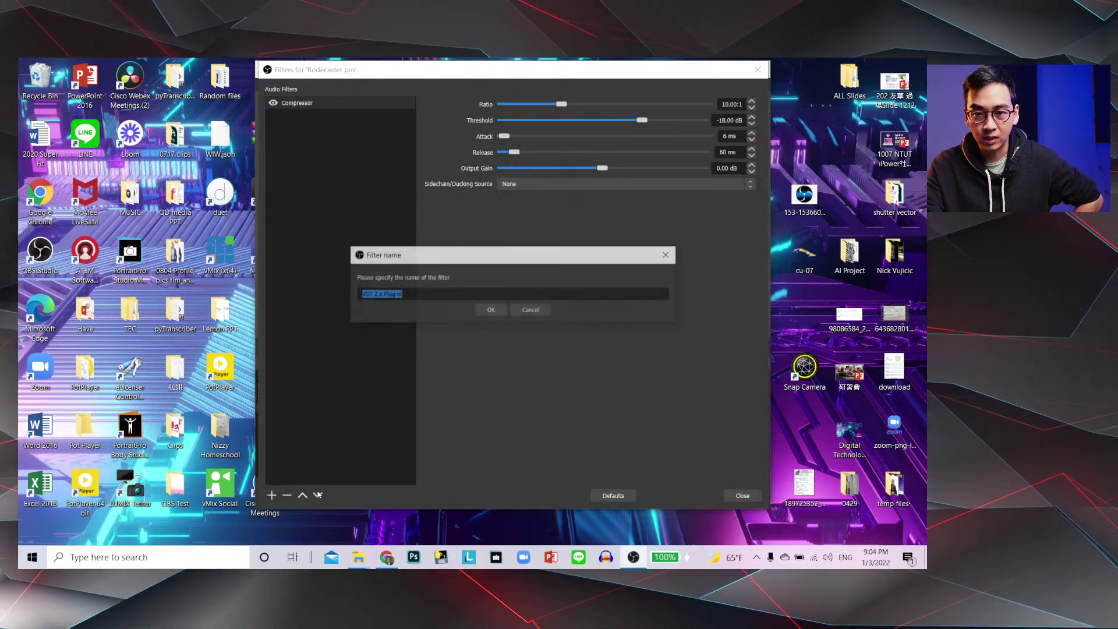
{"action": "left_click", "coordinate": [489, 313]}
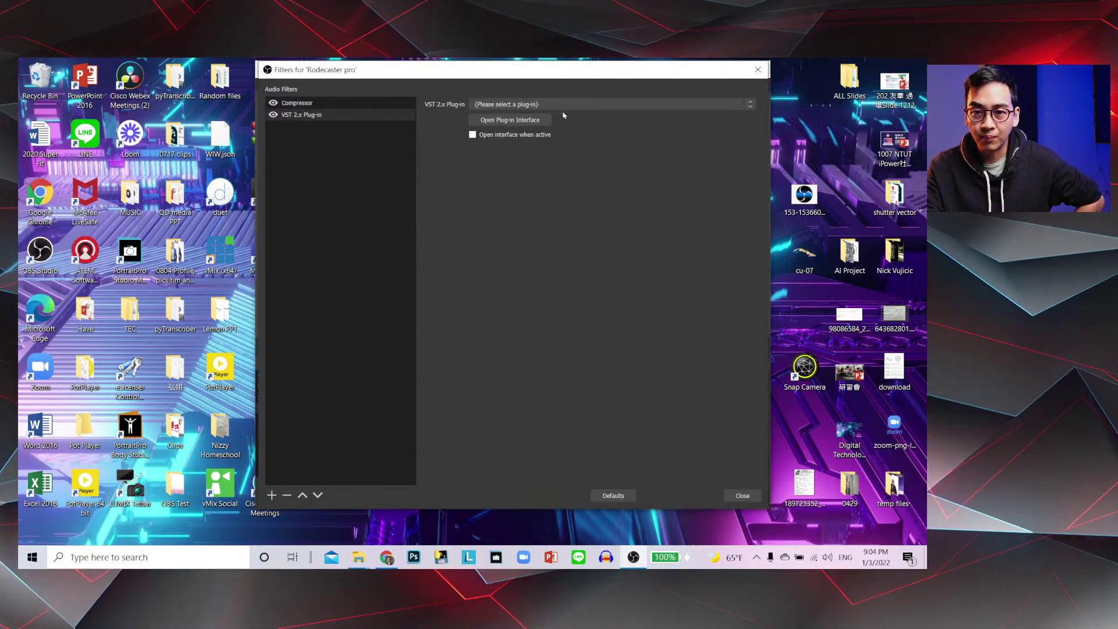
{"action": "left_click", "coordinate": [610, 103]}
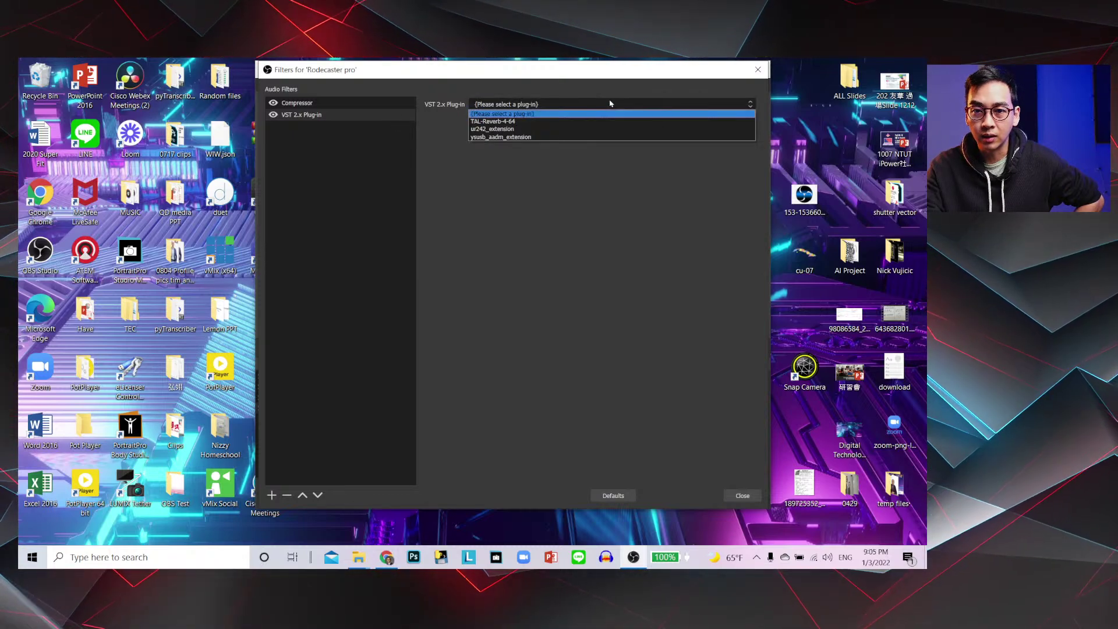
{"action": "left_click", "coordinate": [488, 123]}
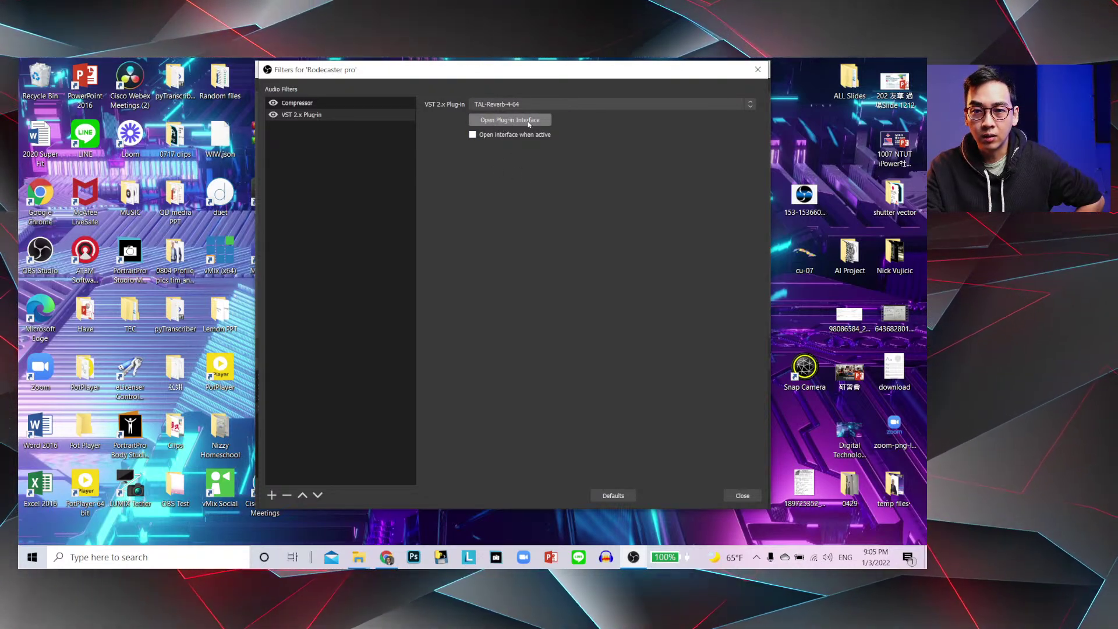
Step: Open the TAL Reverb 4 interface and arrange it beside the filters window
{"action": "left_click", "coordinate": [495, 121]}
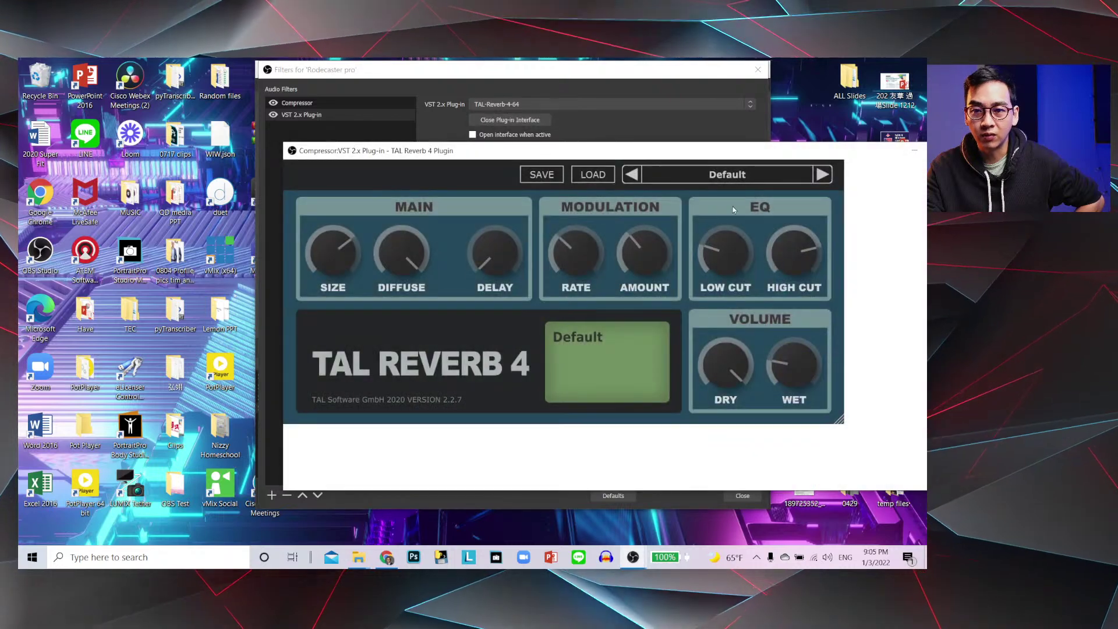
{"action": "left_click_drag", "start_coordinate": [761, 150], "coordinate": [604, 130]}
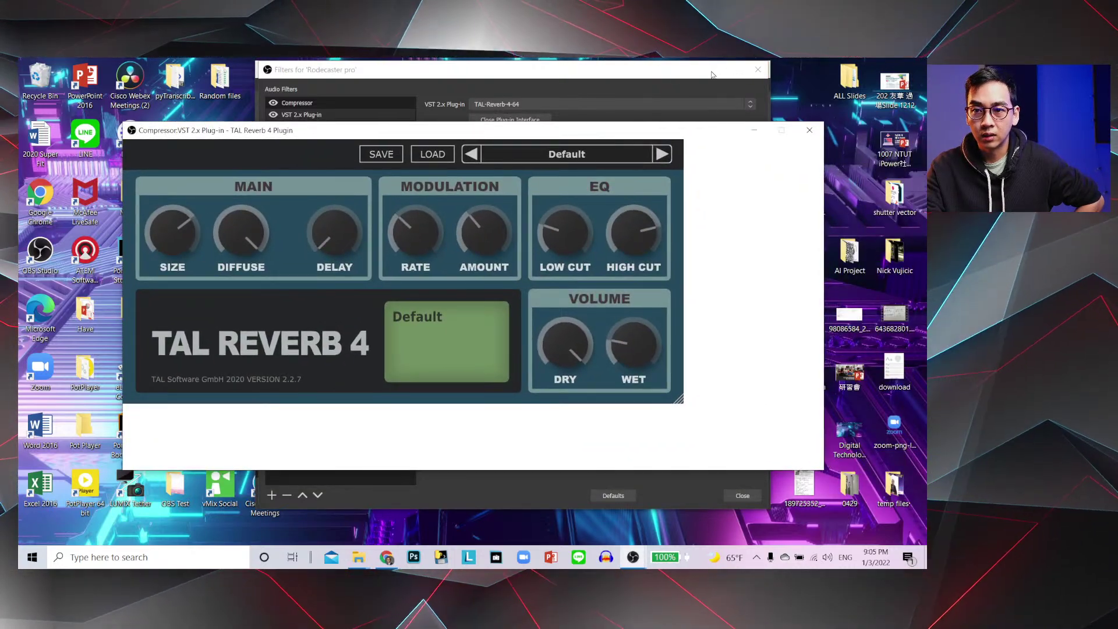
{"action": "left_click_drag", "start_coordinate": [712, 74], "coordinate": [677, 86]}
{"action": "left_click", "coordinate": [200, 155]}
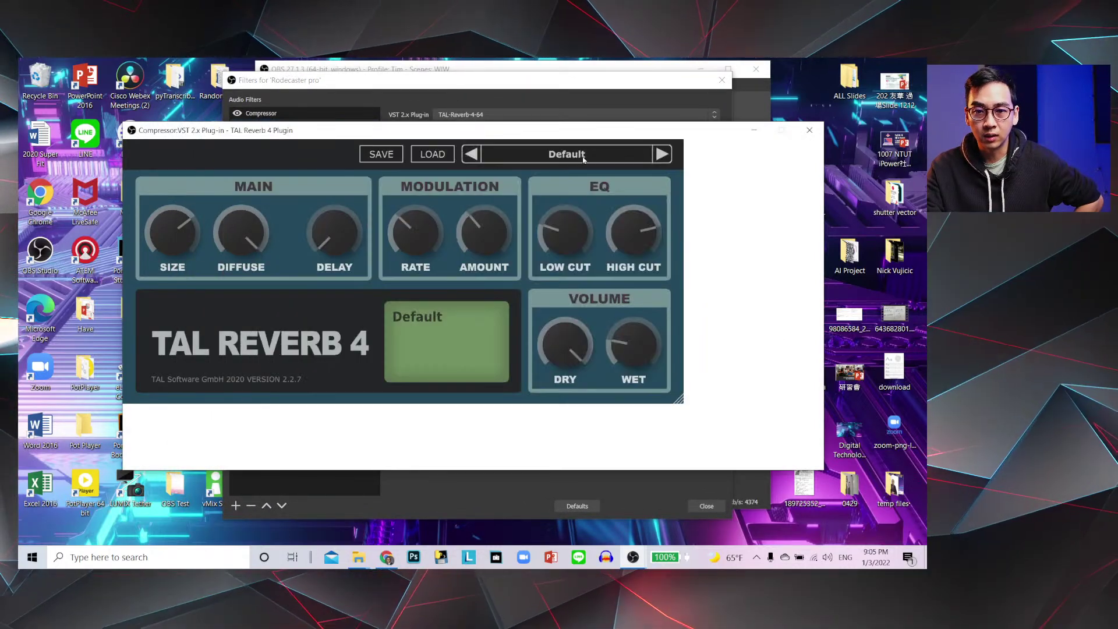
{"action": "left_click_drag", "start_coordinate": [698, 134], "coordinate": [676, 106]}
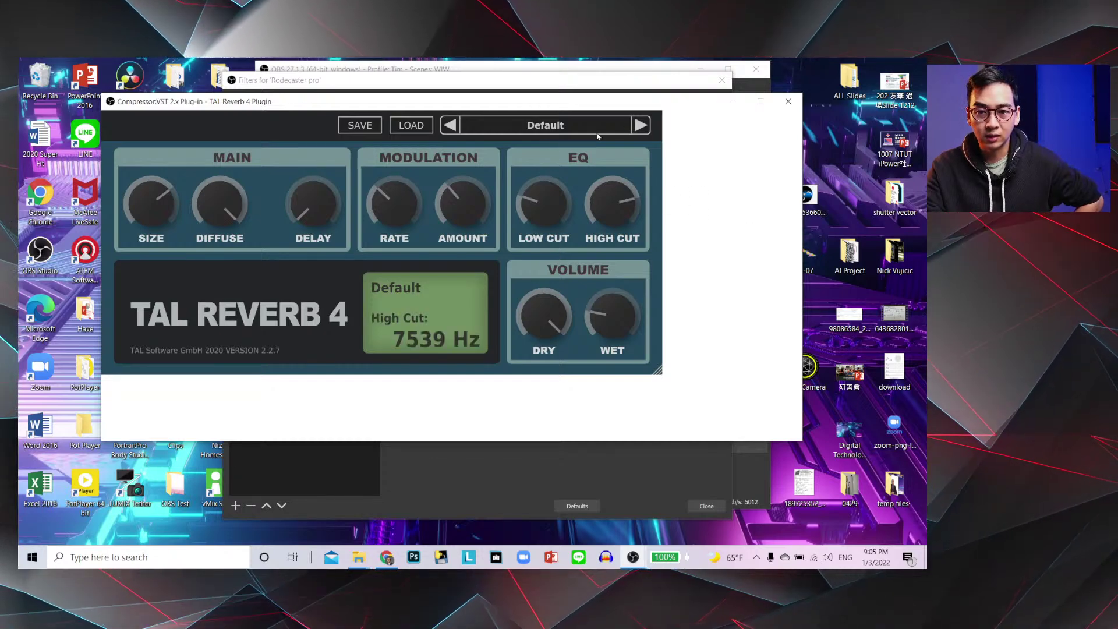
Step: Cycle through the reverb presets (Drums Mid-Range, Short, Test, Thin Voice, Wind Verb) to the presenter's custom voice preset
{"action": "left_click", "coordinate": [639, 128]}
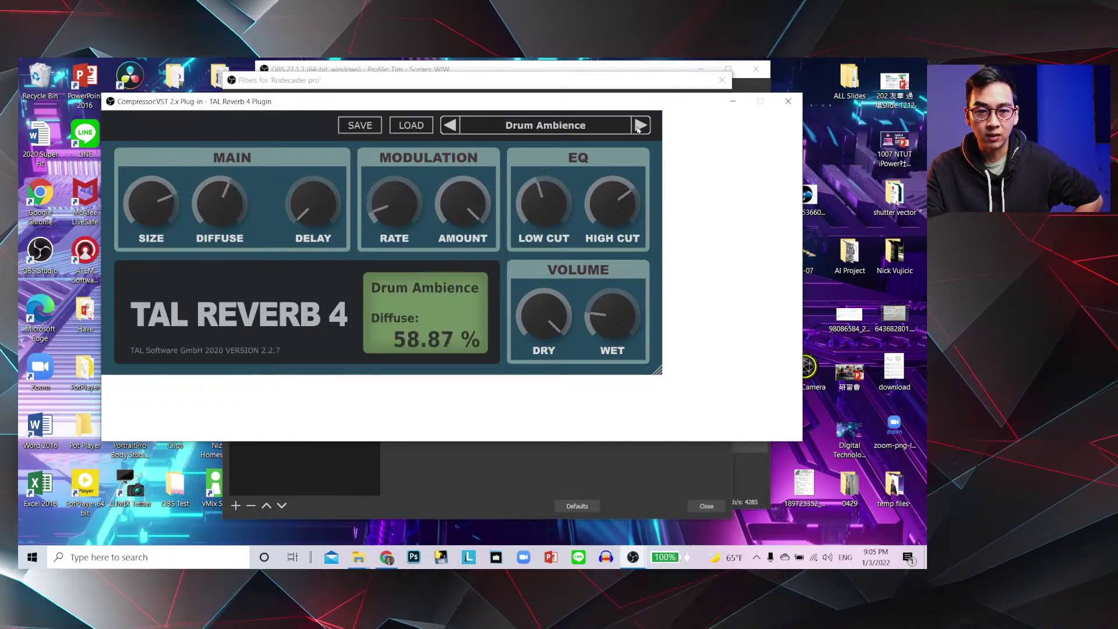
{"action": "left_click", "coordinate": [641, 131]}
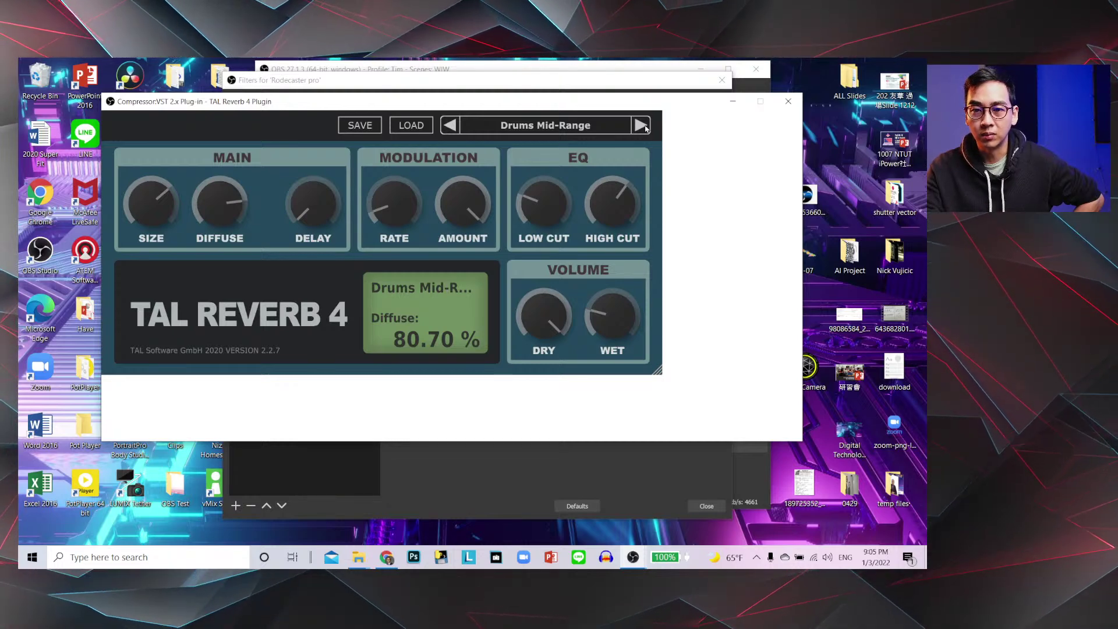
{"action": "left_click", "coordinate": [645, 128]}
{"action": "left_click", "coordinate": [644, 128]}
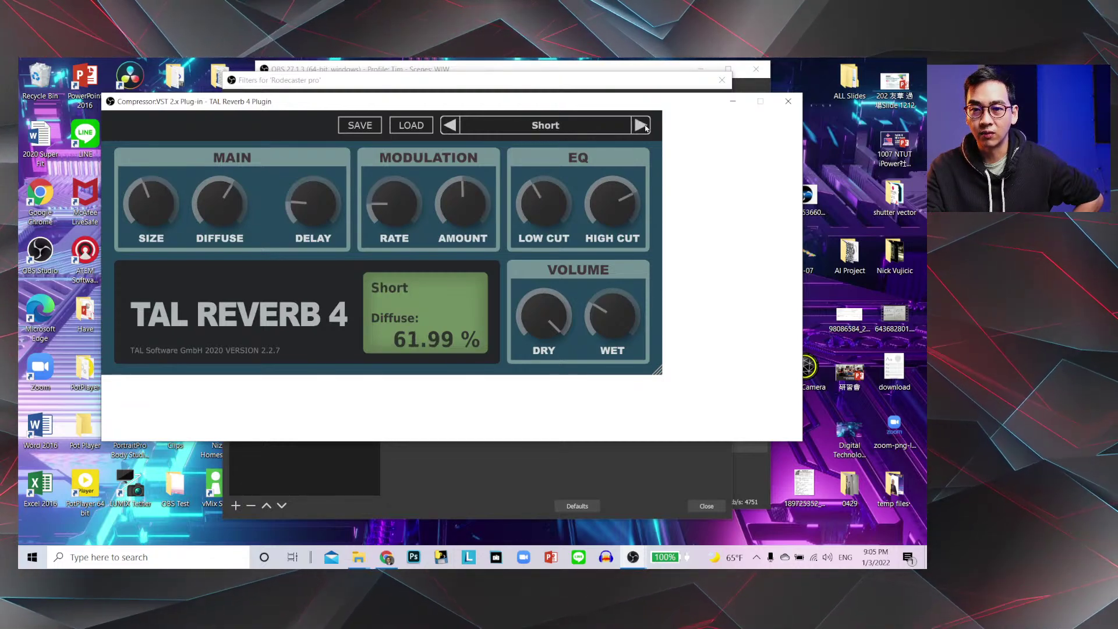
{"action": "left_click", "coordinate": [645, 128]}
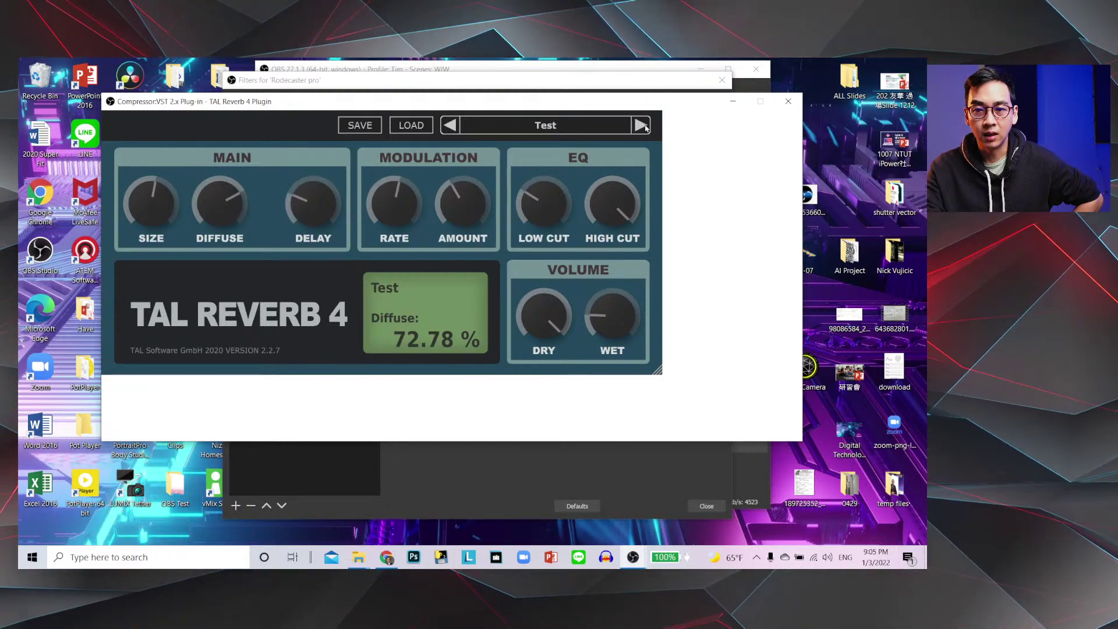
{"action": "left_click", "coordinate": [642, 125]}
{"action": "left_click", "coordinate": [642, 125]}
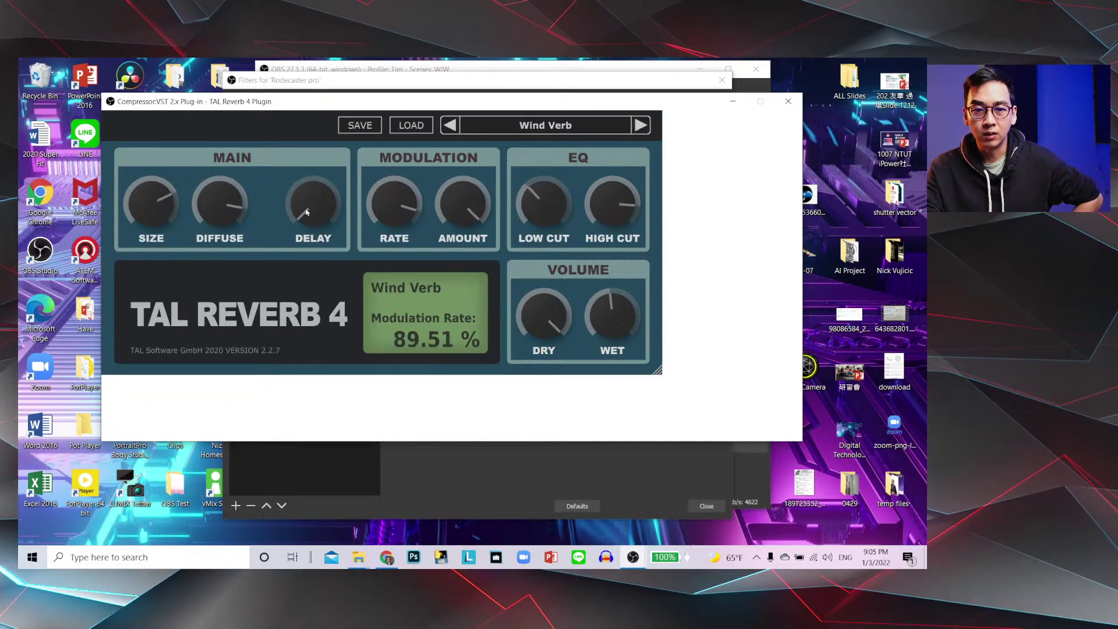
{"action": "left_click", "coordinate": [444, 128]}
{"action": "left_click", "coordinate": [444, 129]}
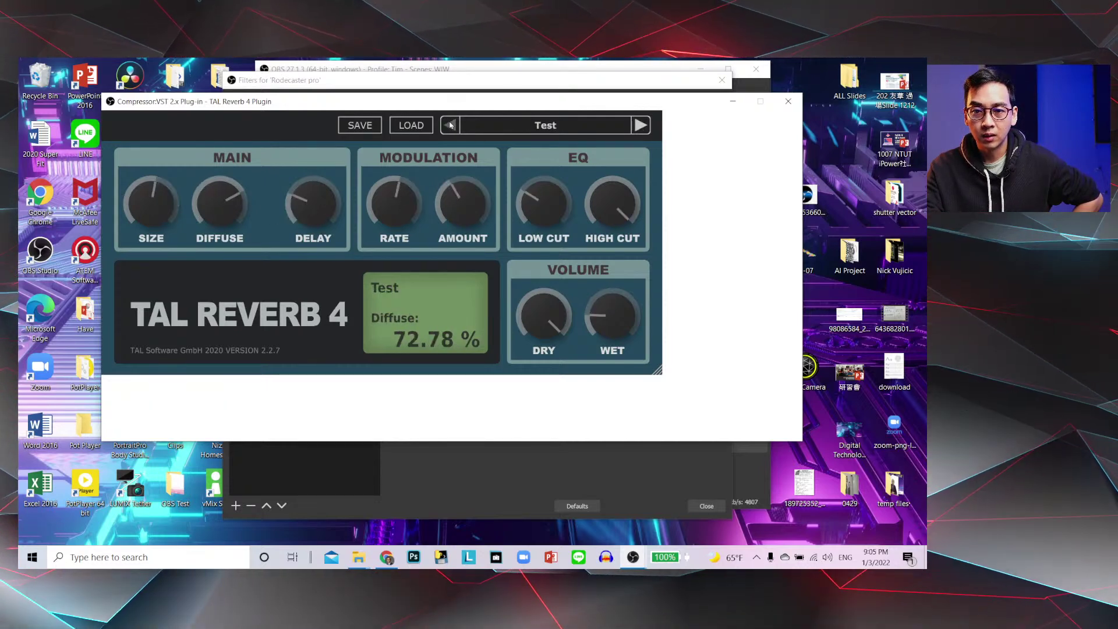
{"action": "left_click", "coordinate": [641, 125]}
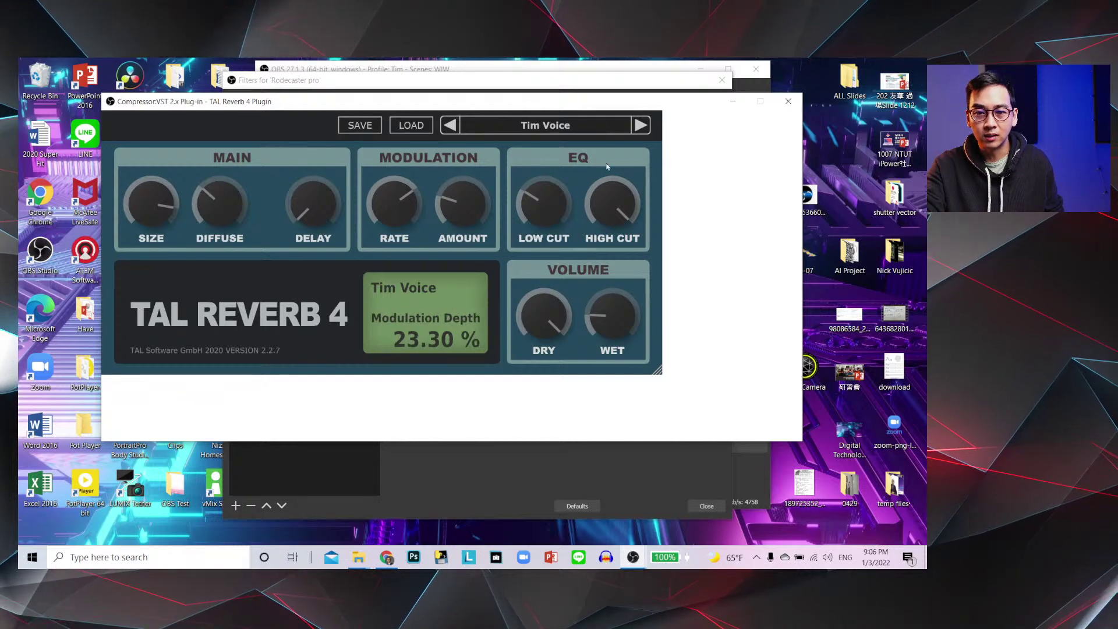
Step: Close the reverb plug-in, toggle the reverb filter off and on, and close the Filters dialog
{"action": "left_click", "coordinate": [788, 102]}
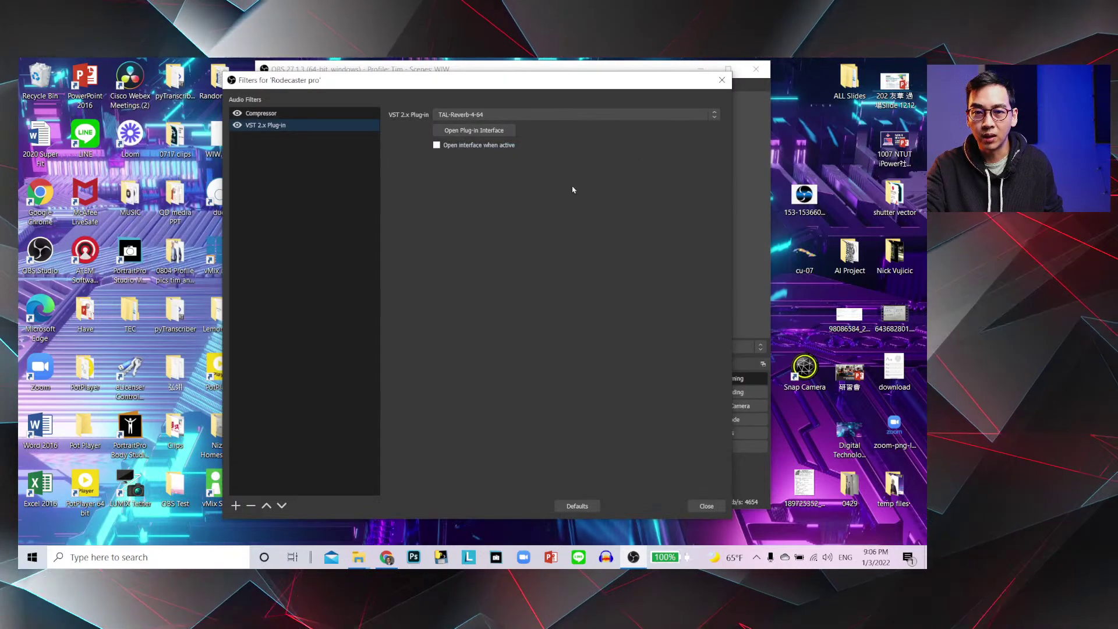
{"action": "left_click", "coordinate": [237, 125]}
{"action": "left_click", "coordinate": [237, 125]}
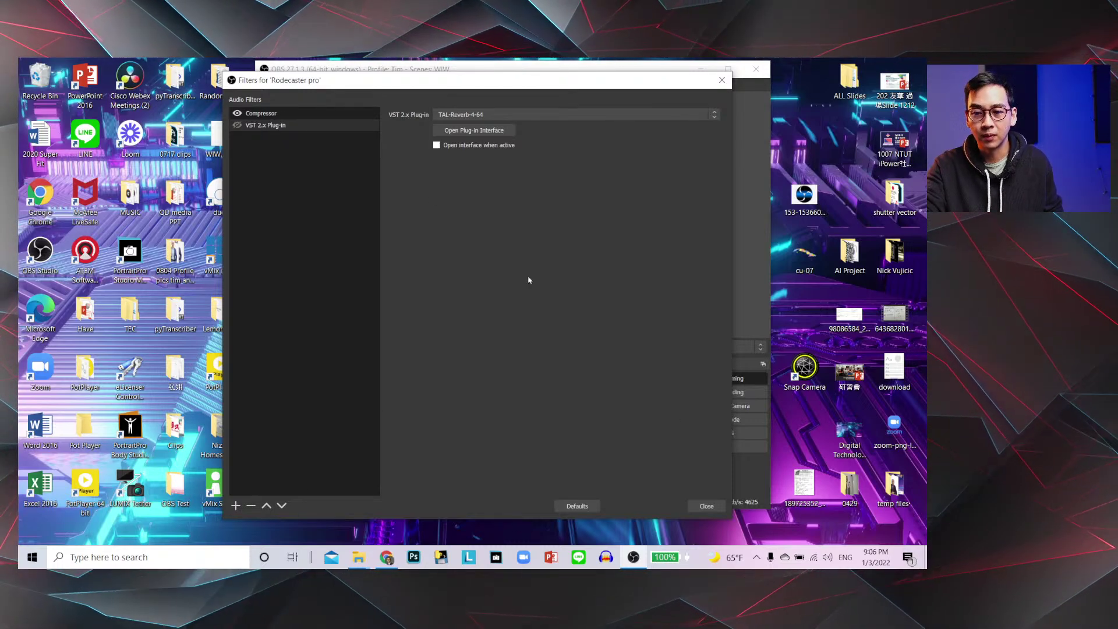
{"action": "left_click", "coordinate": [707, 505]}
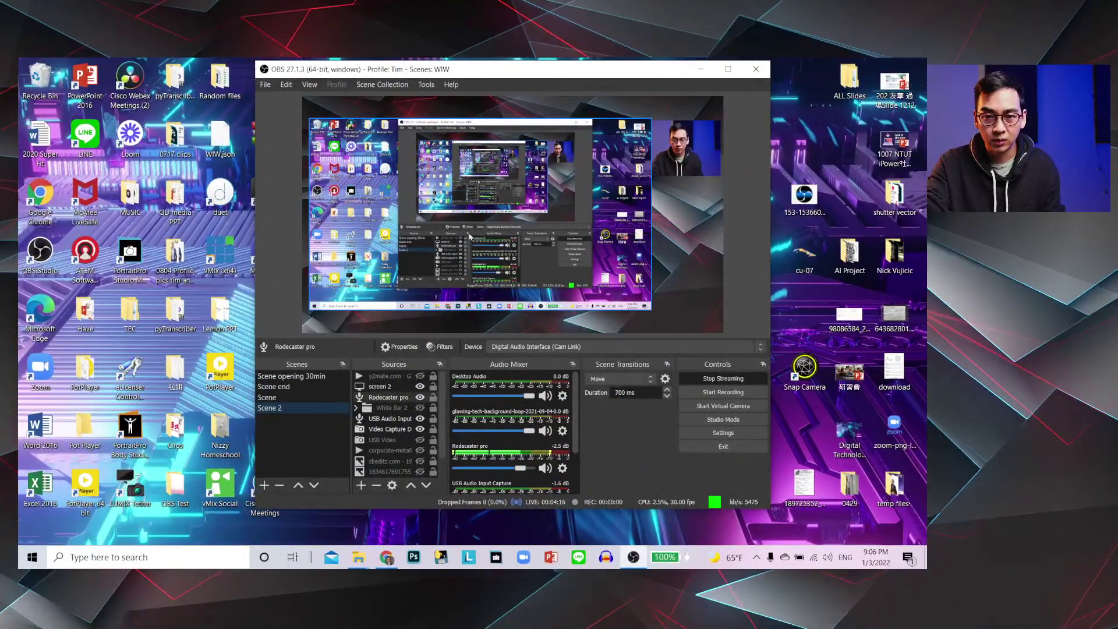
{"action": "left_click", "coordinate": [361, 485]}
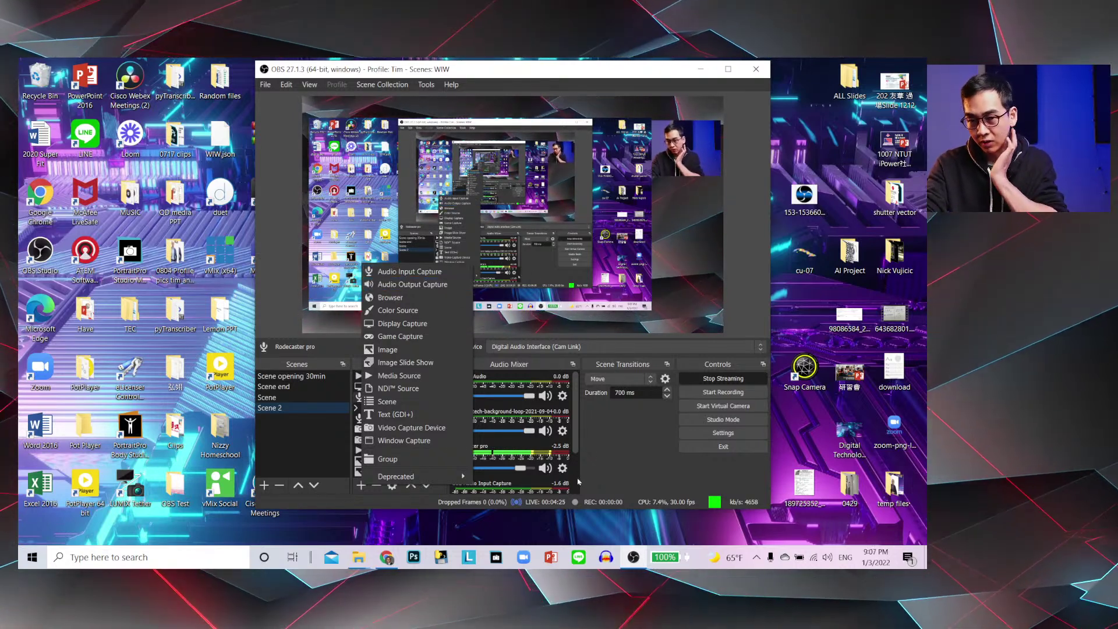
{"action": "left_click", "coordinate": [643, 460]}
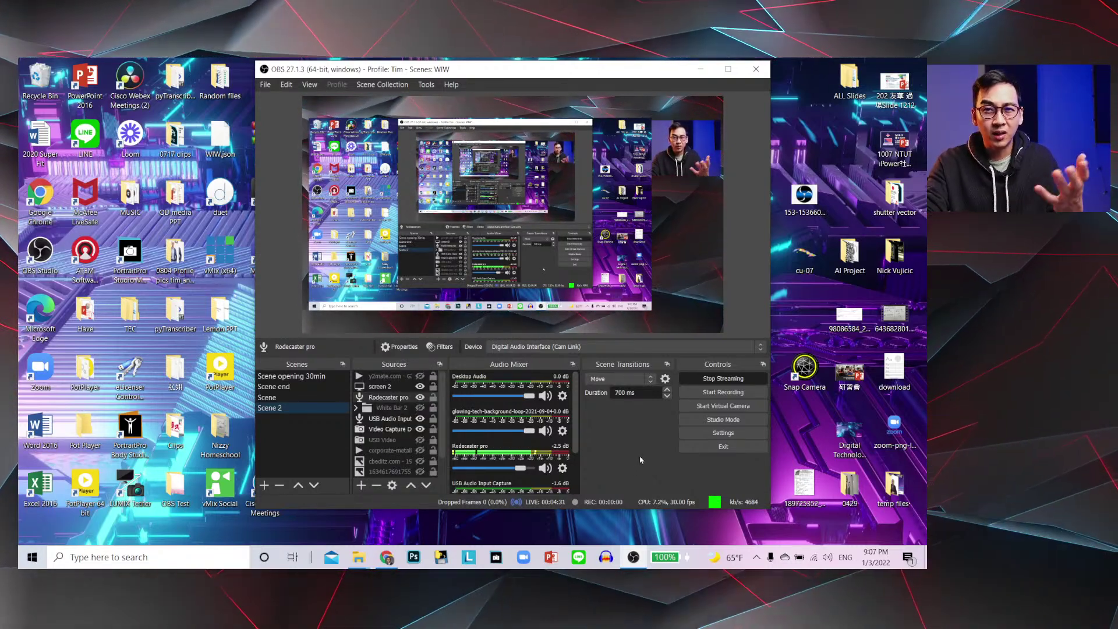